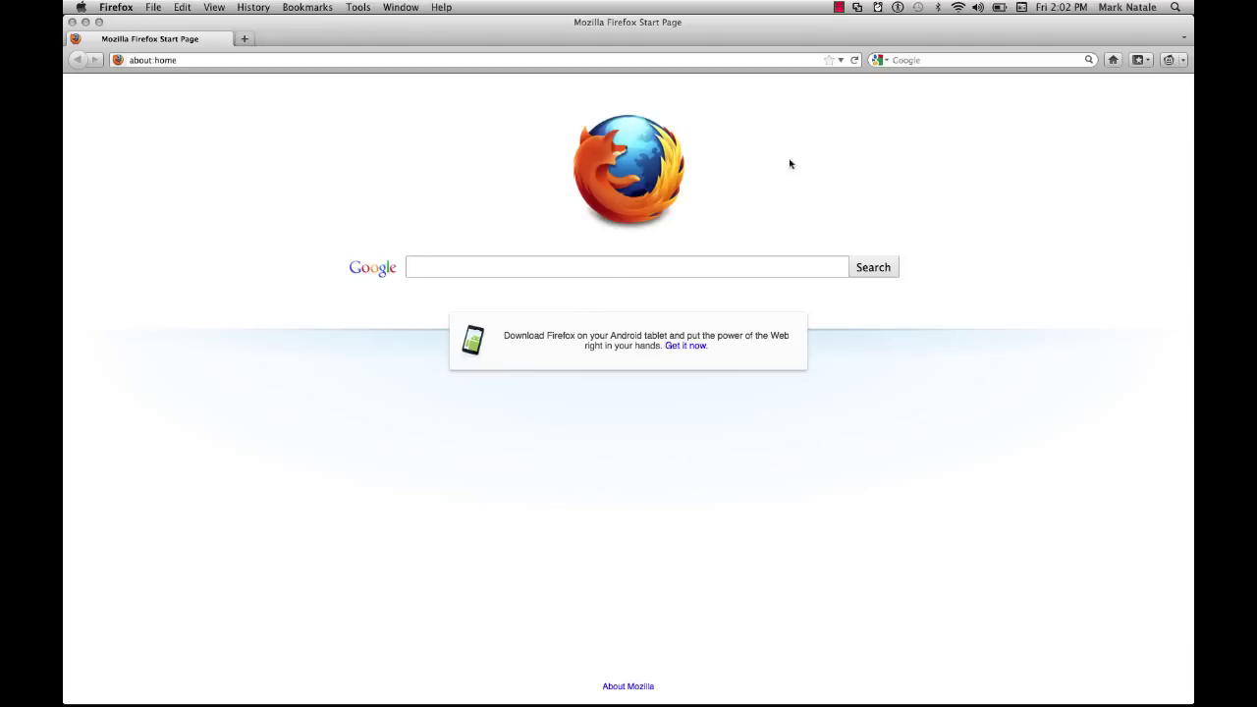
Show the Wi-Fi networks list to confirm the computer is on Cisco06208.
click(958, 7)
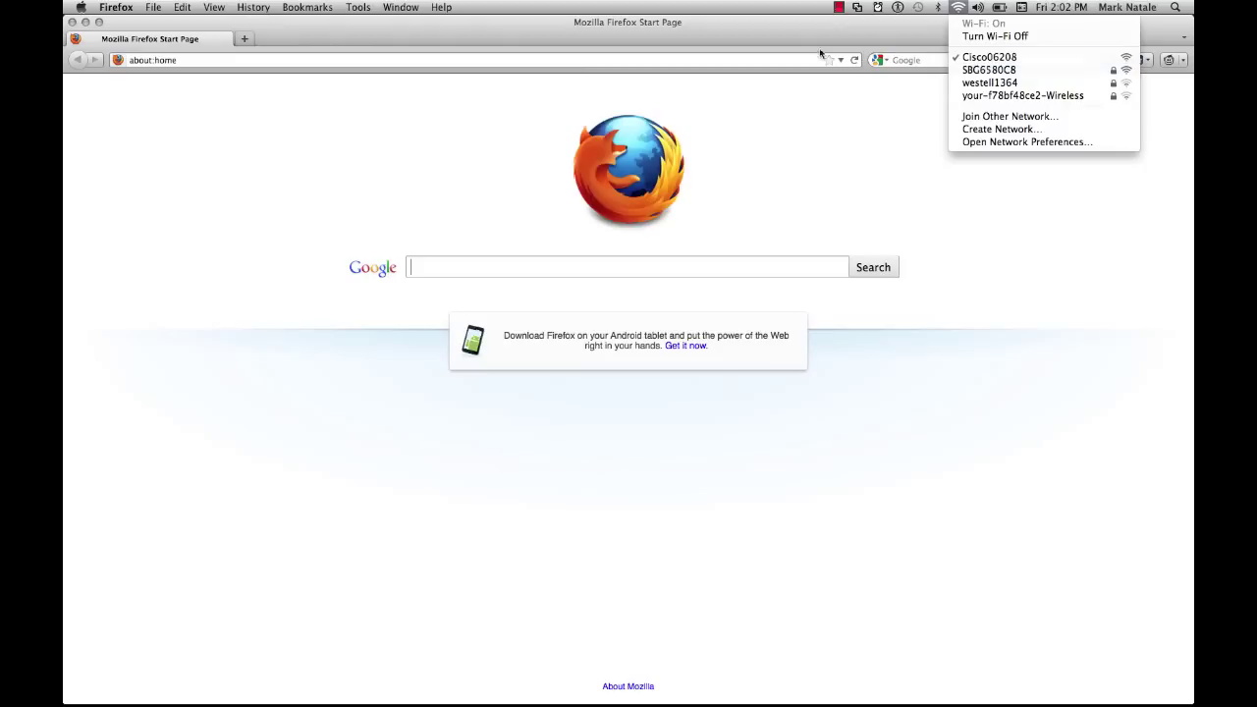
click(703, 59)
click(702, 60)
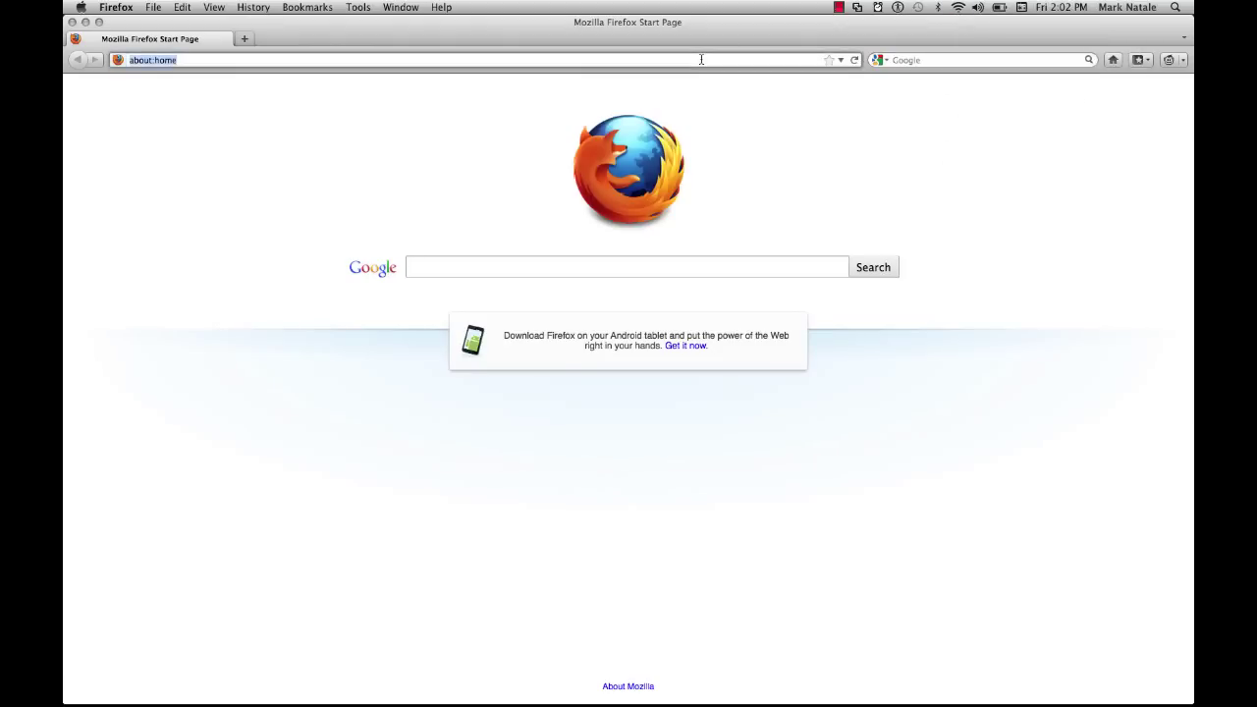
text(http://192)
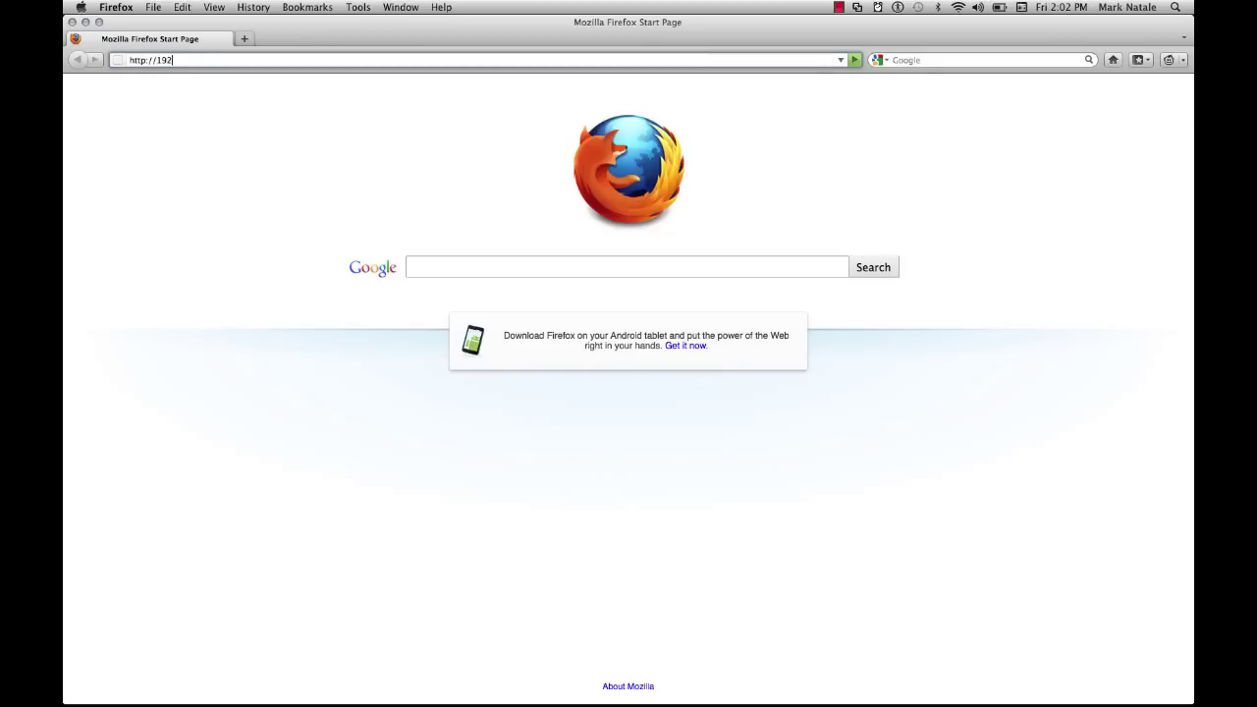
text(.168.1.1)
key(Return)
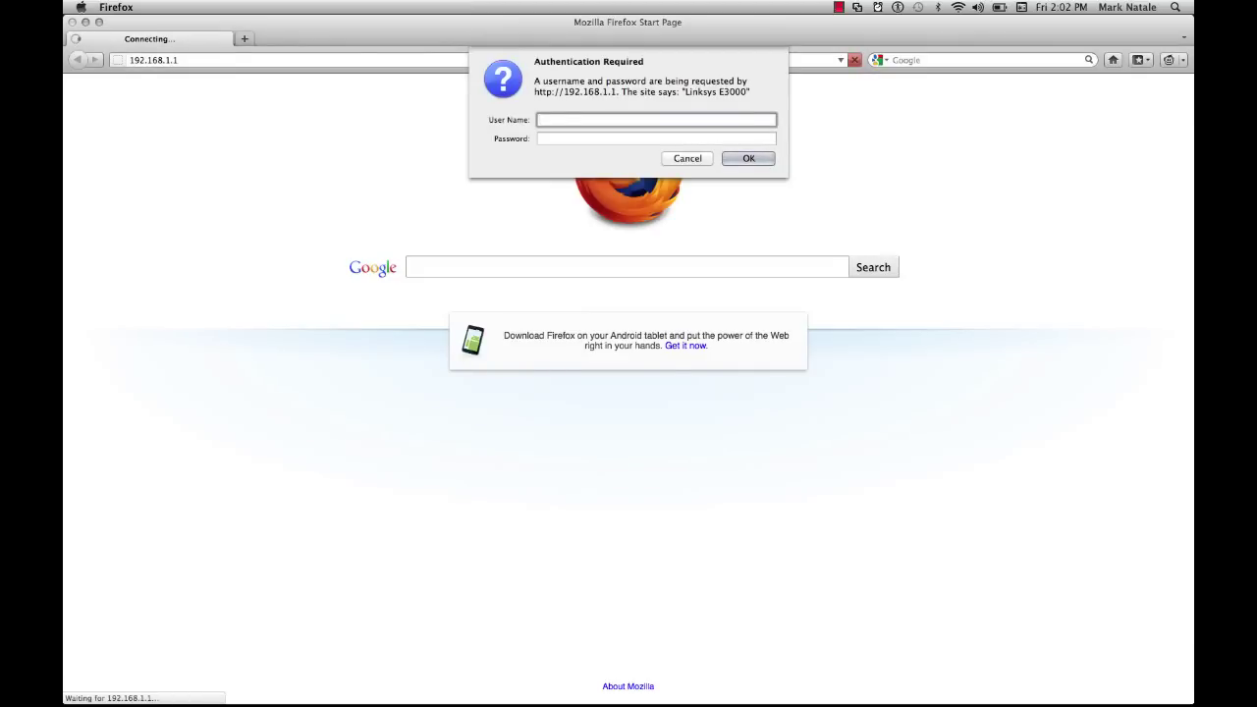
Log in to the router with its admin username and password.
key(Tab)
key(Return)
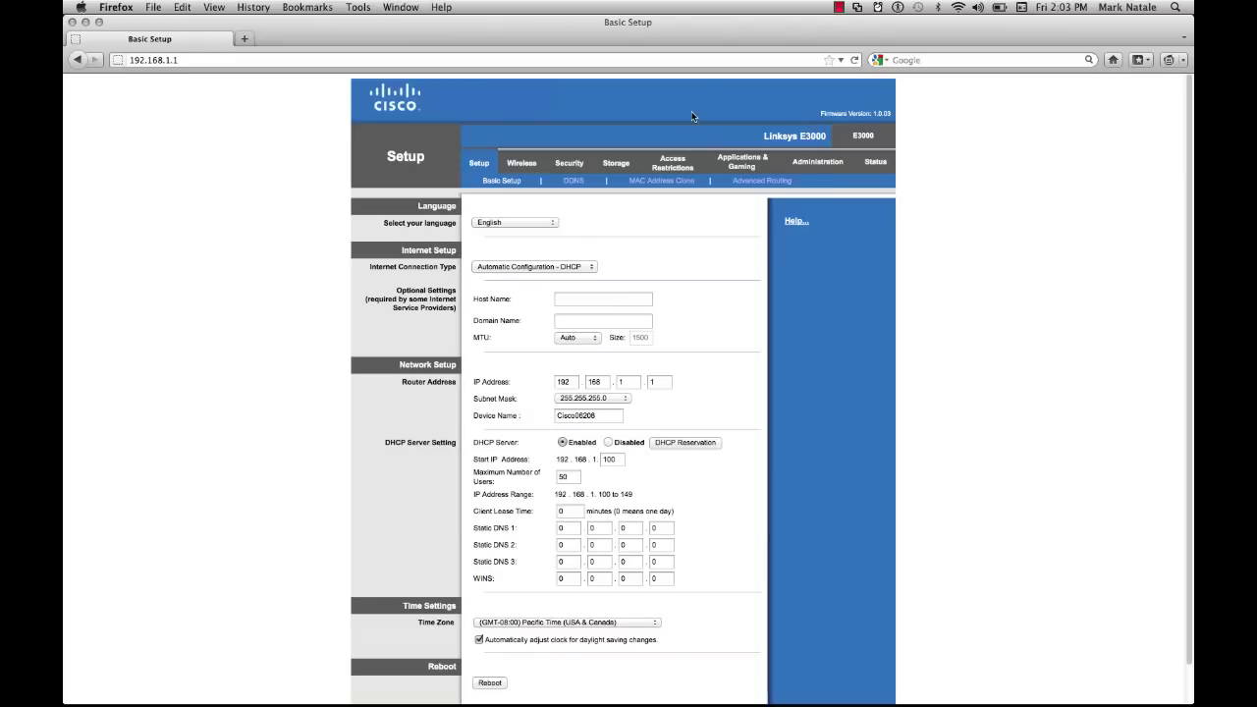
On the Administration page, enable HTTPS and disable HTTP for local management access.
click(810, 165)
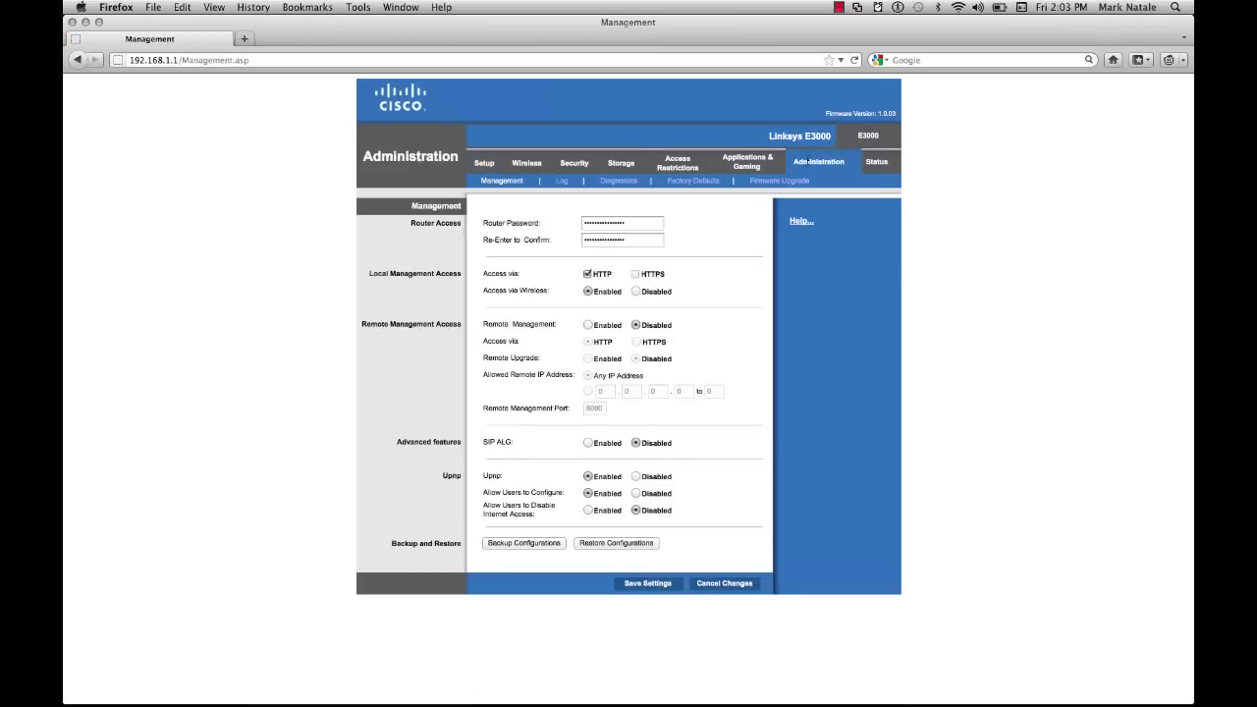
double_click(638, 223)
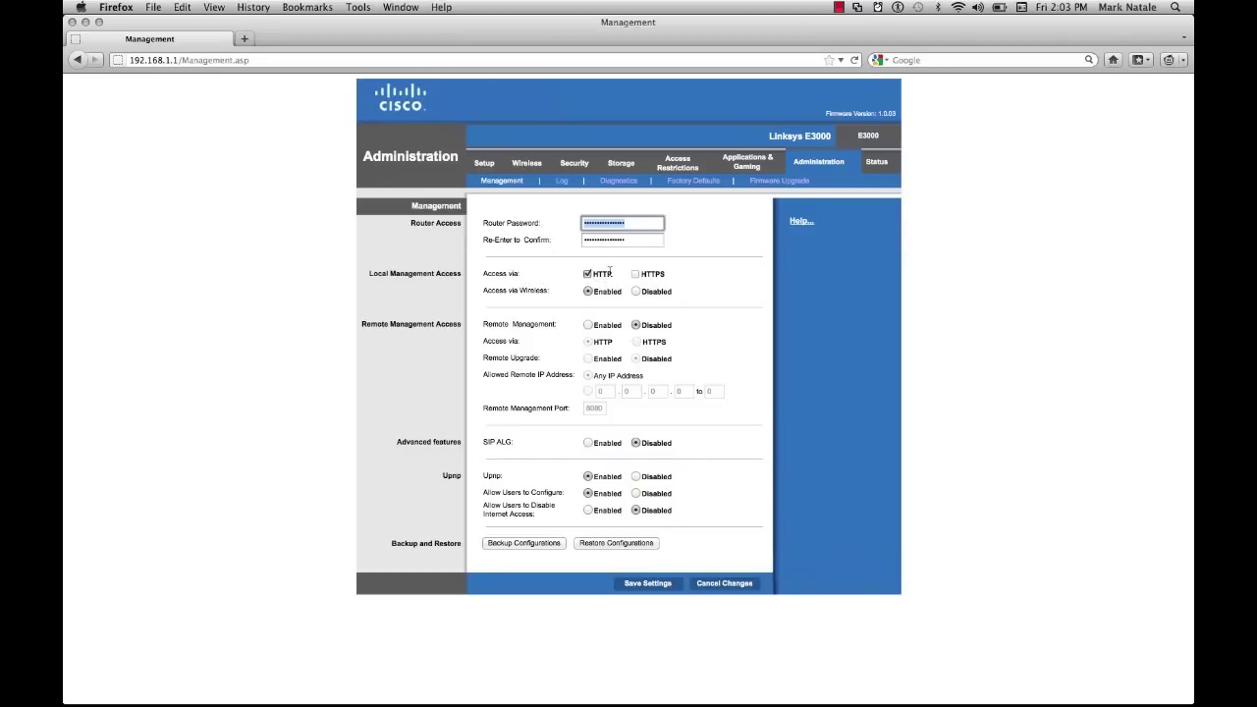
click(636, 274)
click(589, 275)
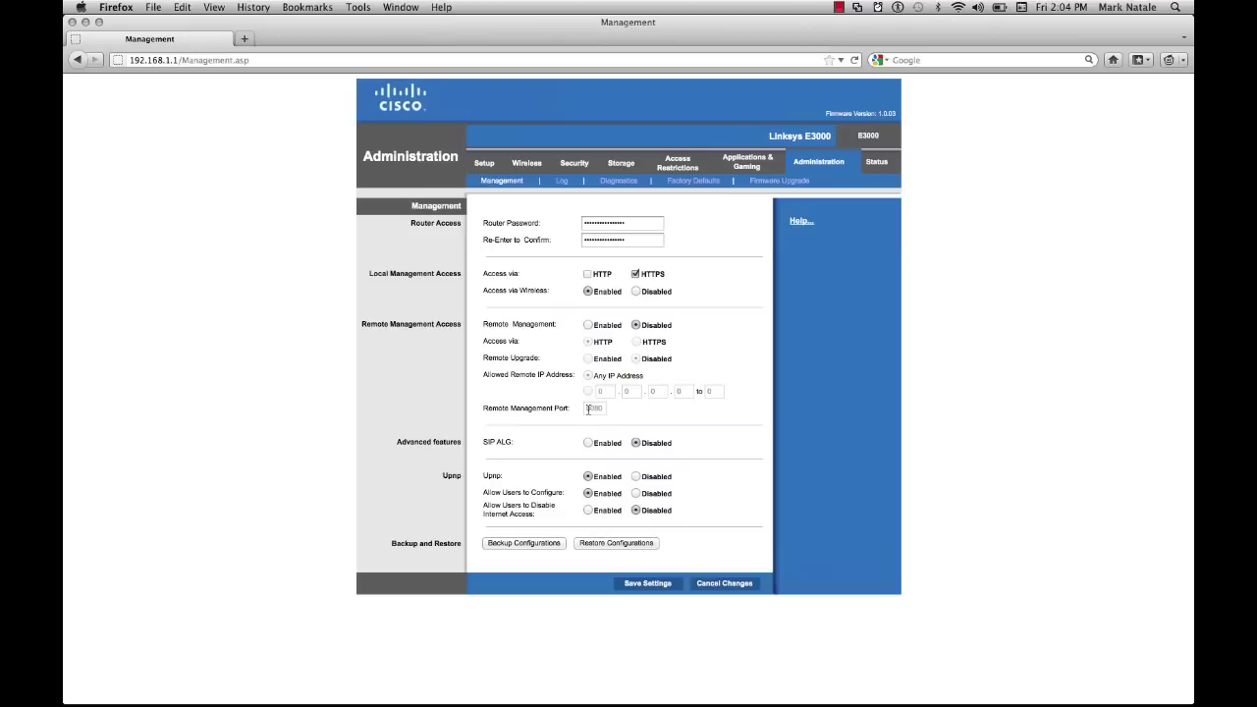
Save the settings and add a security exception for the router's untrusted certificate.
click(666, 585)
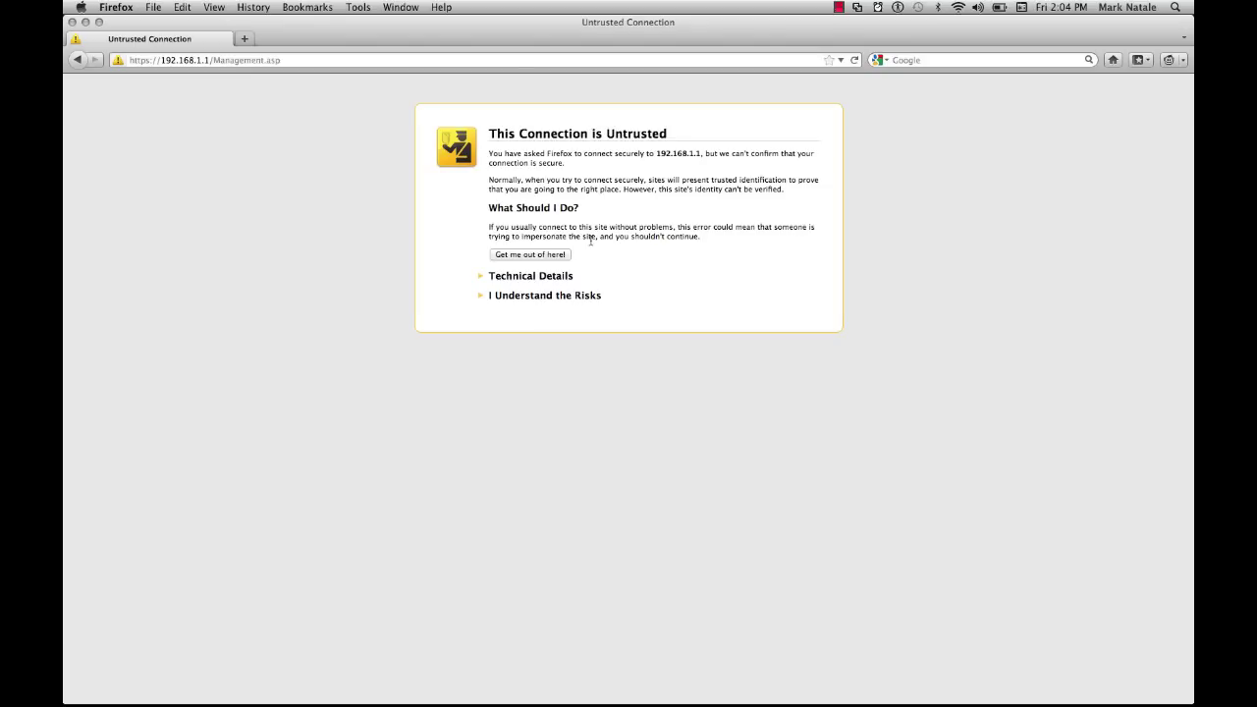
click(540, 298)
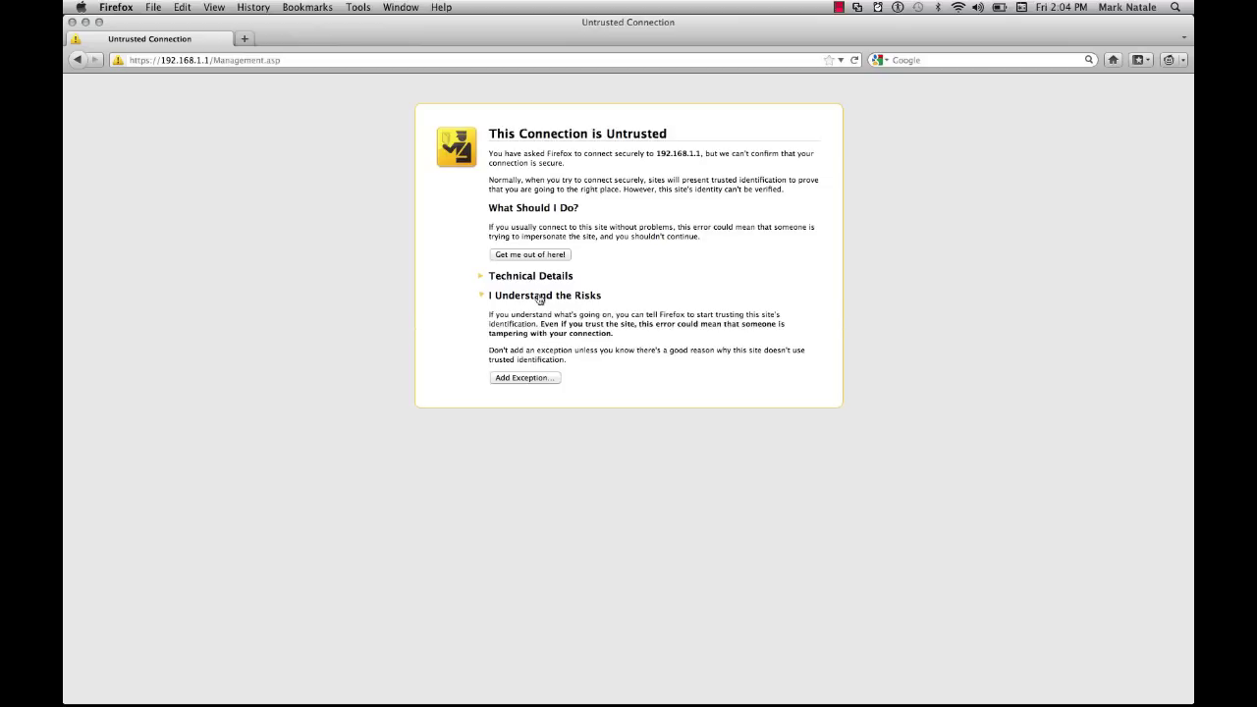
click(539, 379)
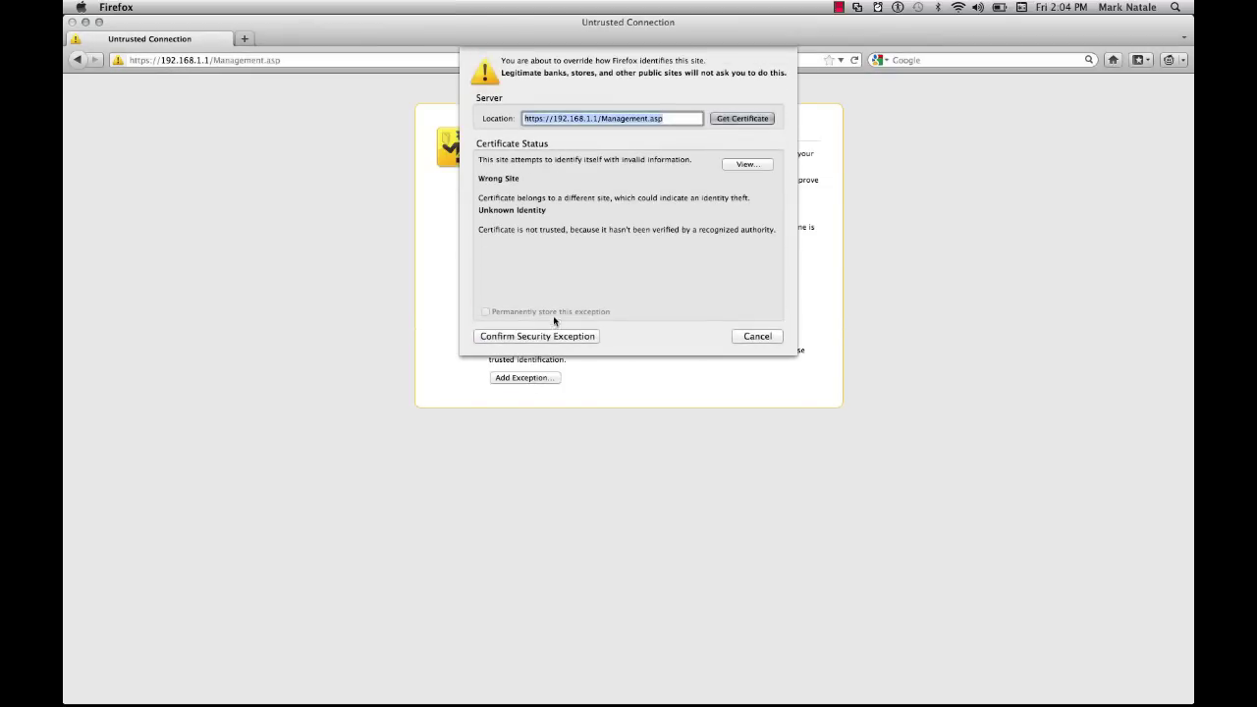
click(556, 336)
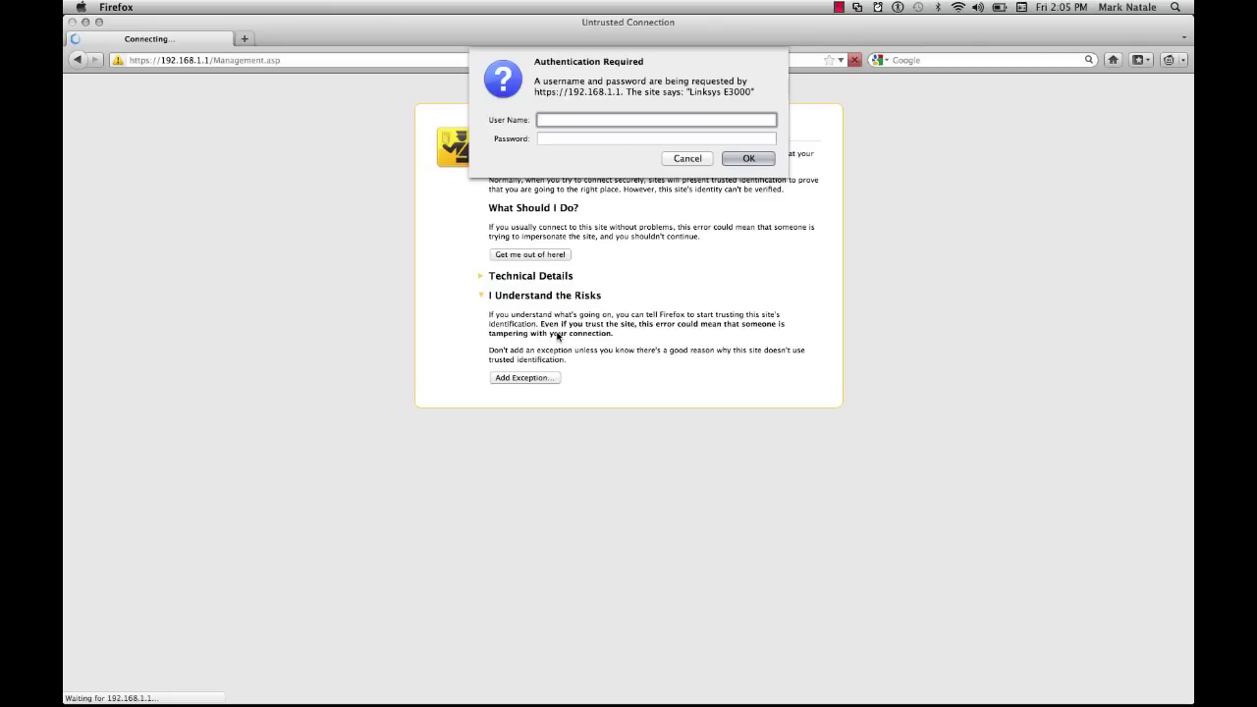
Log back in to the router over HTTPS with the admin credentials.
key(Tab)
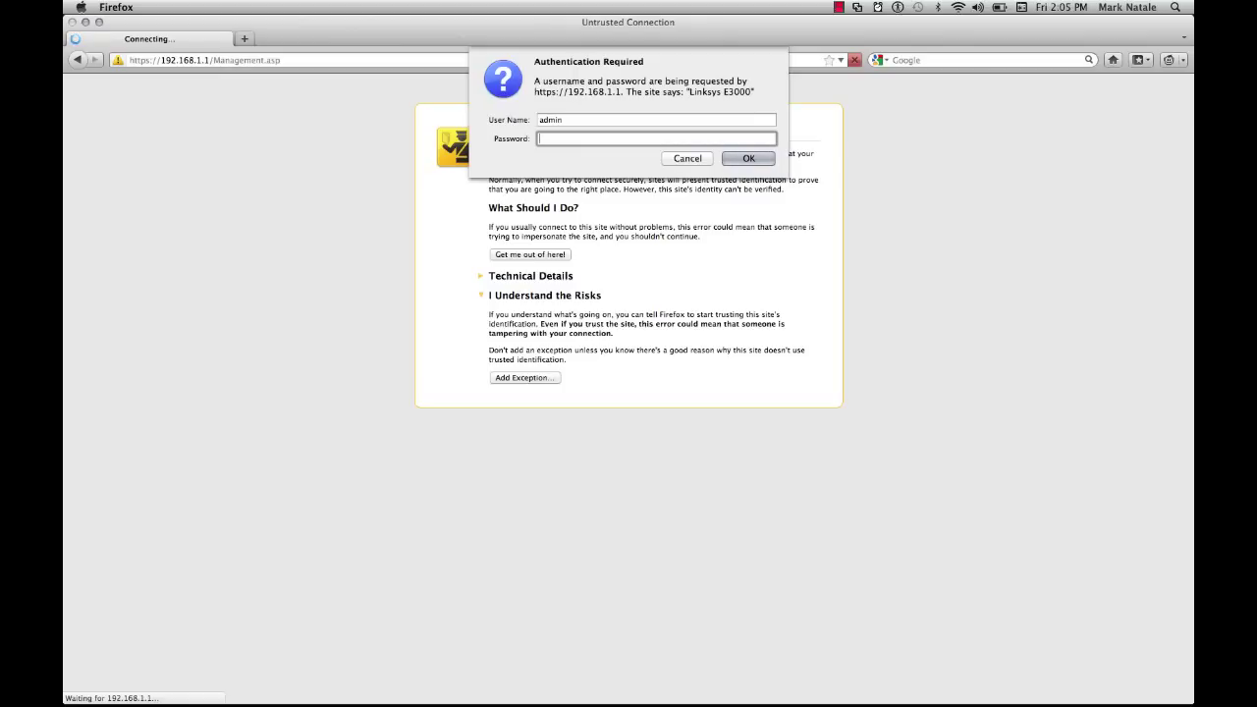
key(Return)
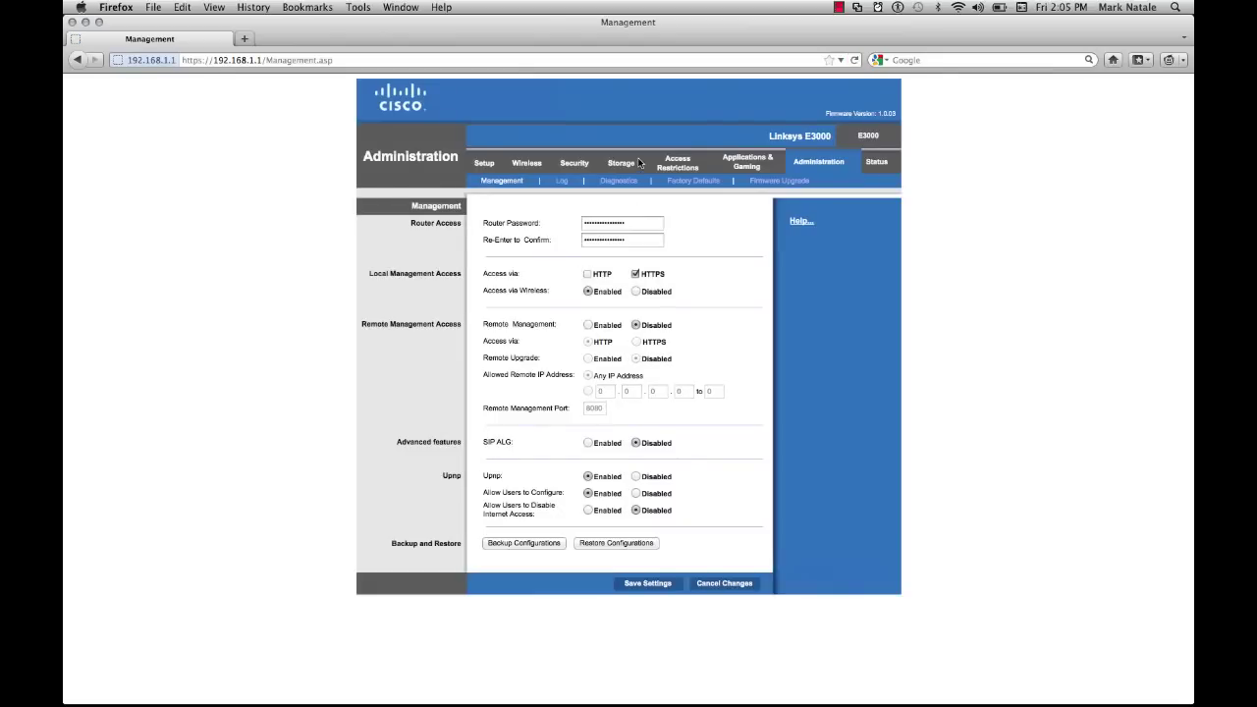
Switch the Wireless tab's Basic Wireless Settings to Manual configuration.
click(536, 165)
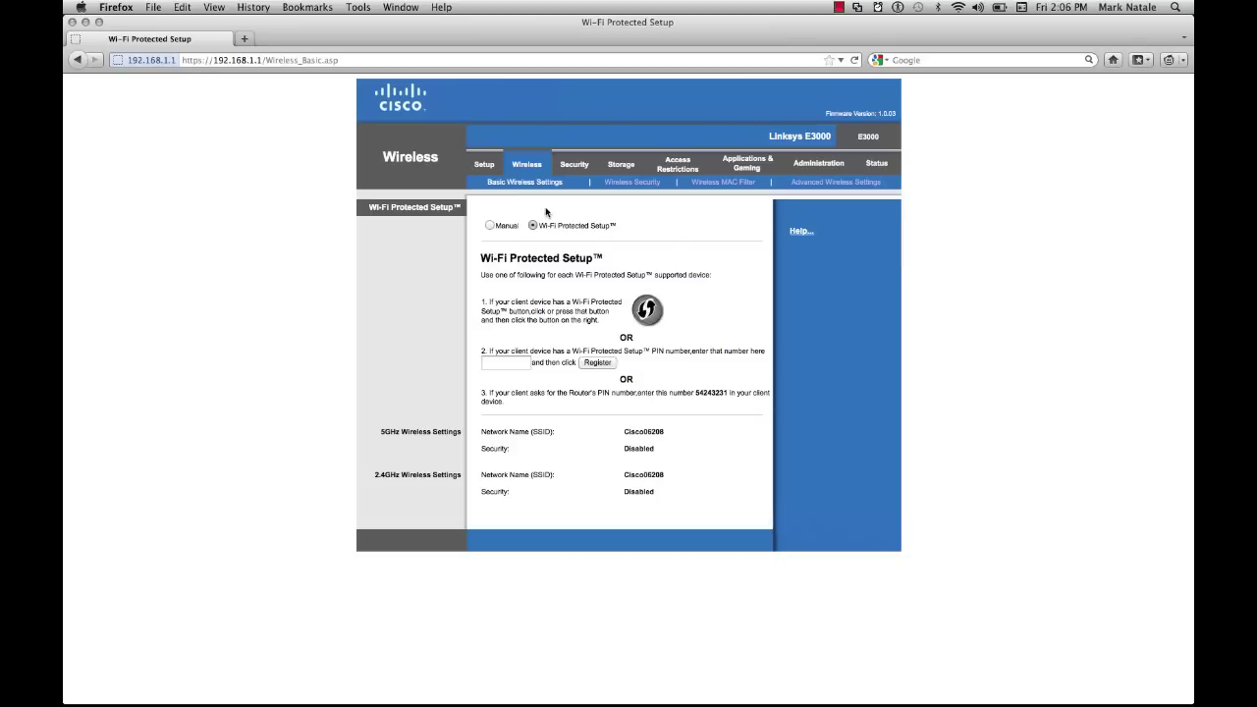
click(490, 226)
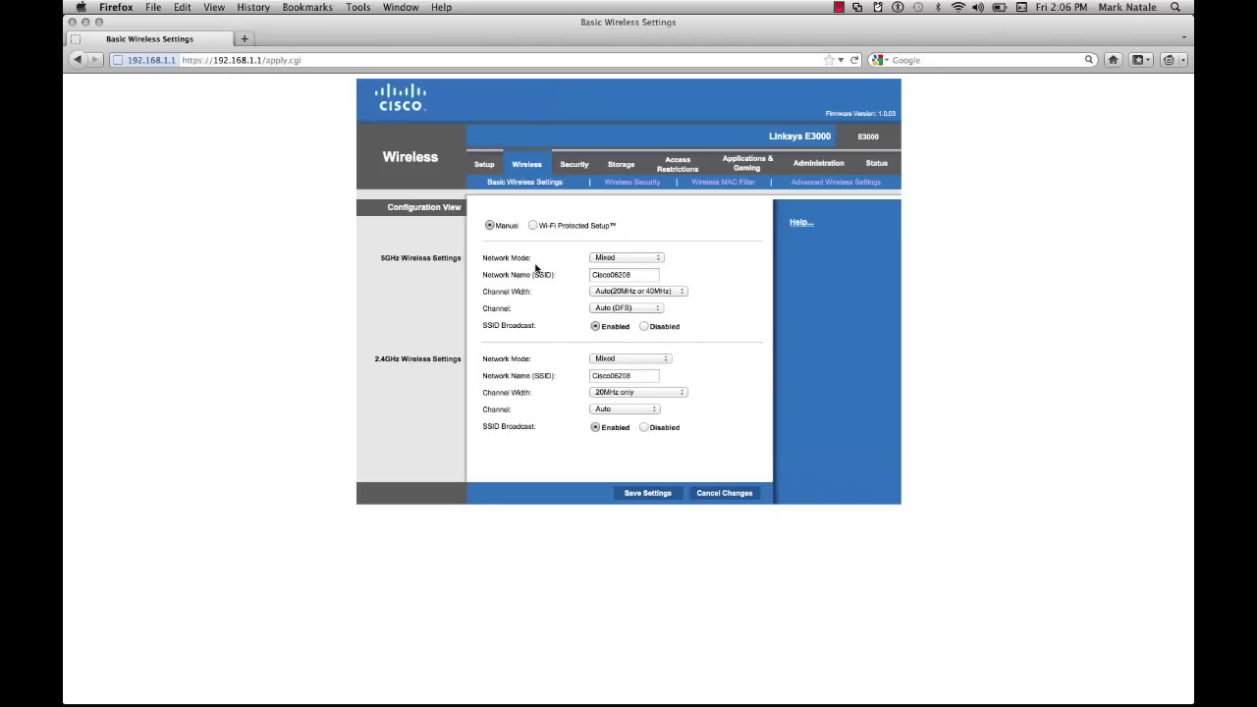
Set the 5GHz SSID to BigTruck and the 2.4GHz SSID to Big Truck, then save.
key(Tab)
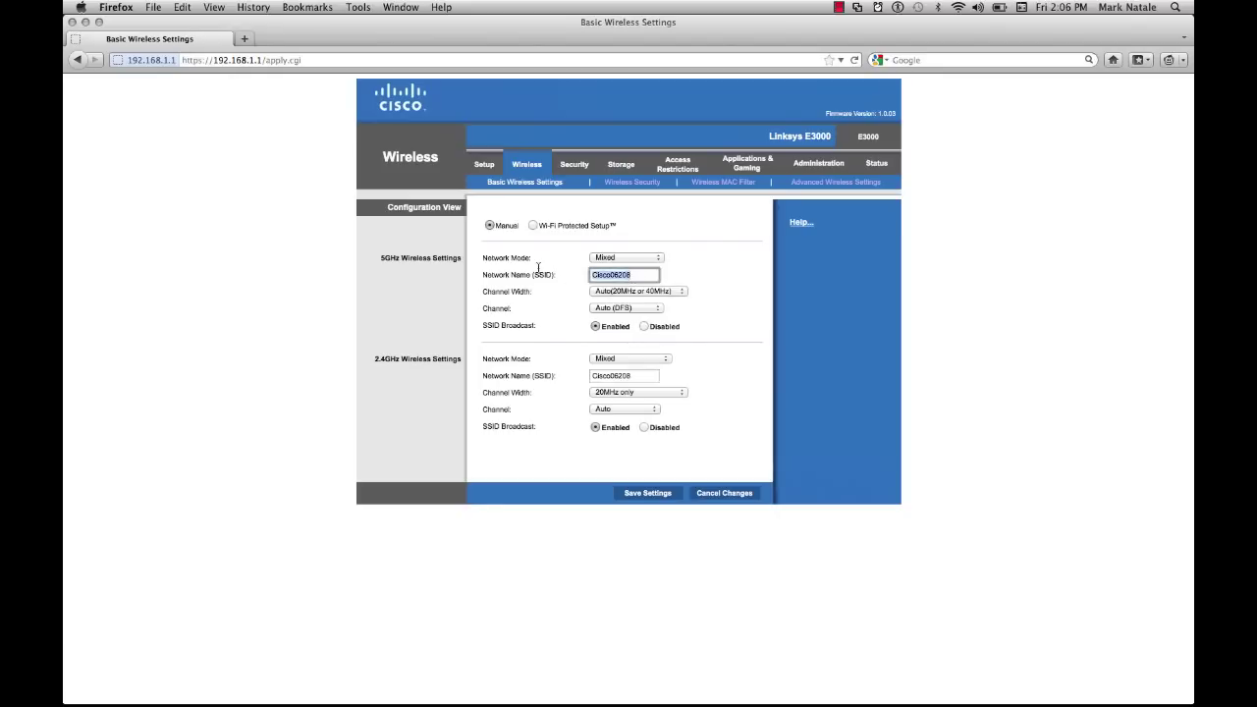
key(BackSpace)
text(BigTruck)
drag(656, 376, 476, 358)
text(Big Truck)
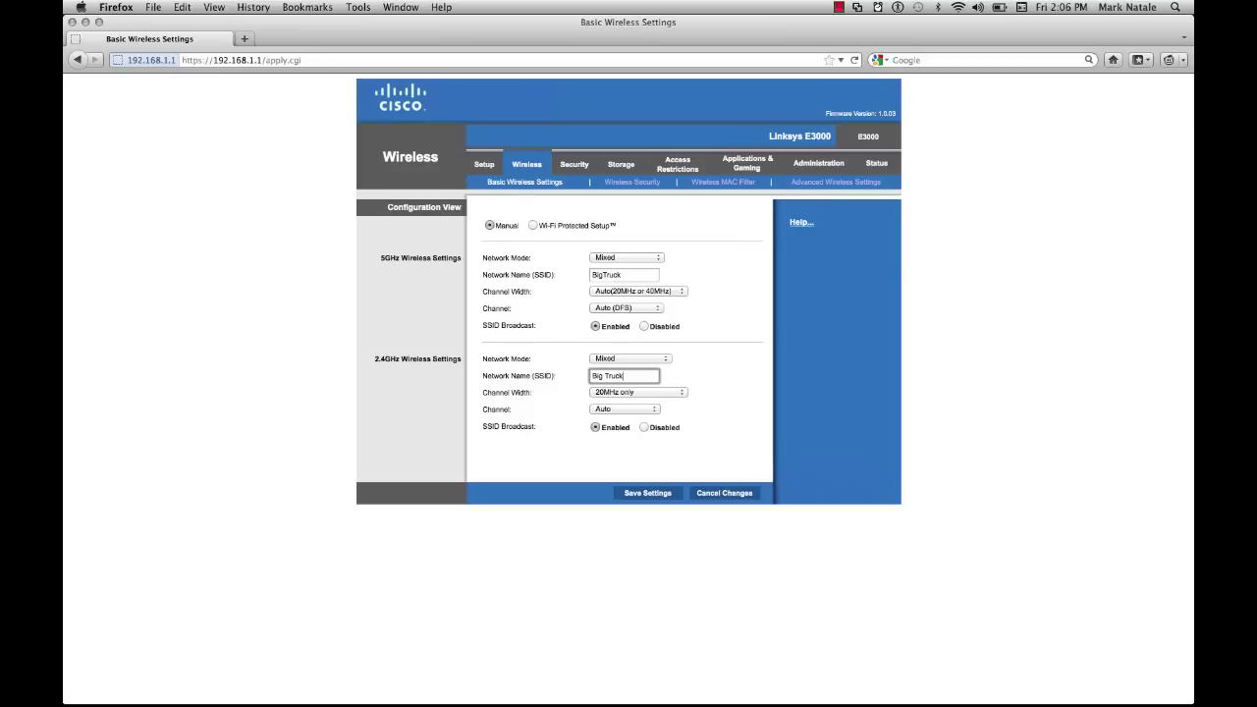
click(662, 496)
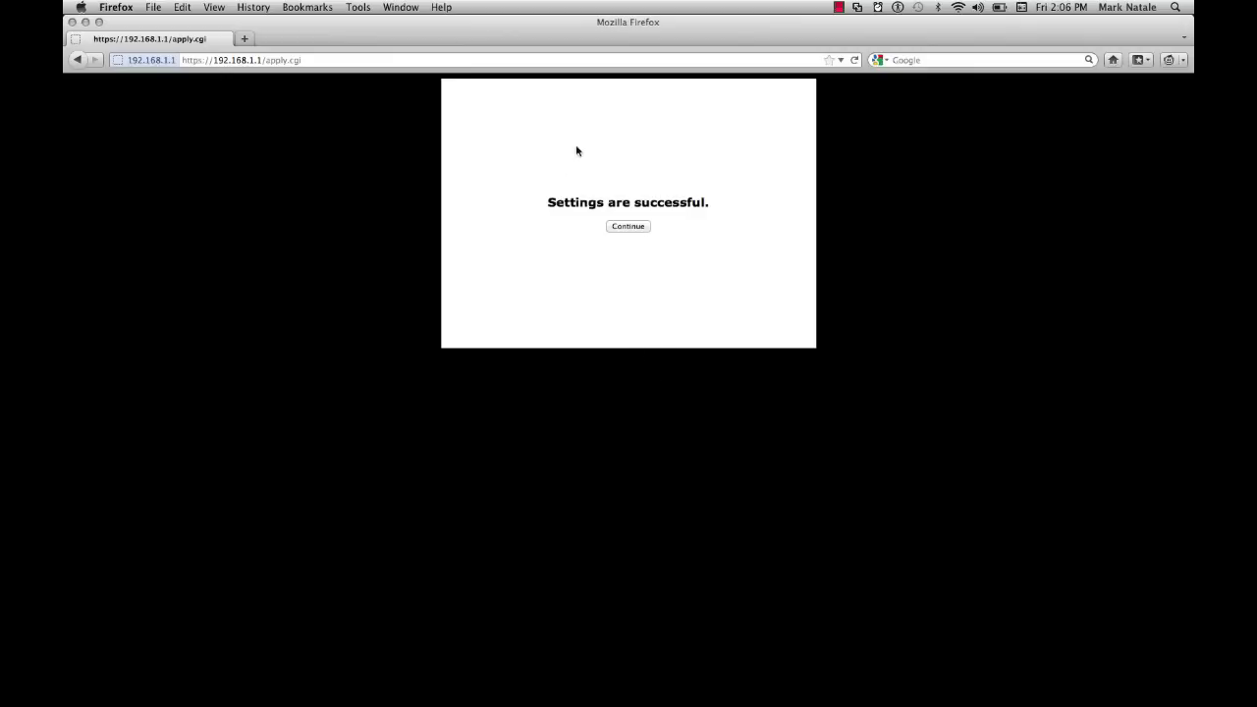
Join the renamed Big Truck network from the Wi-Fi menu, then view Wireless Security.
click(628, 226)
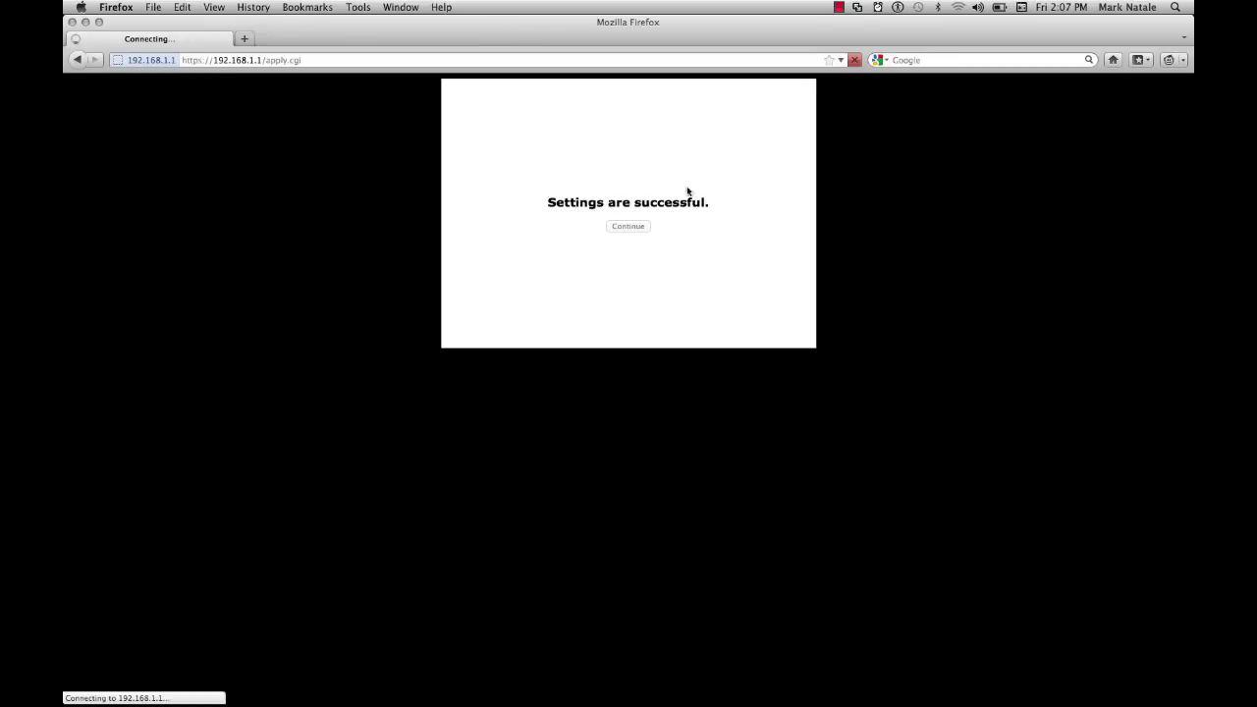
click(958, 7)
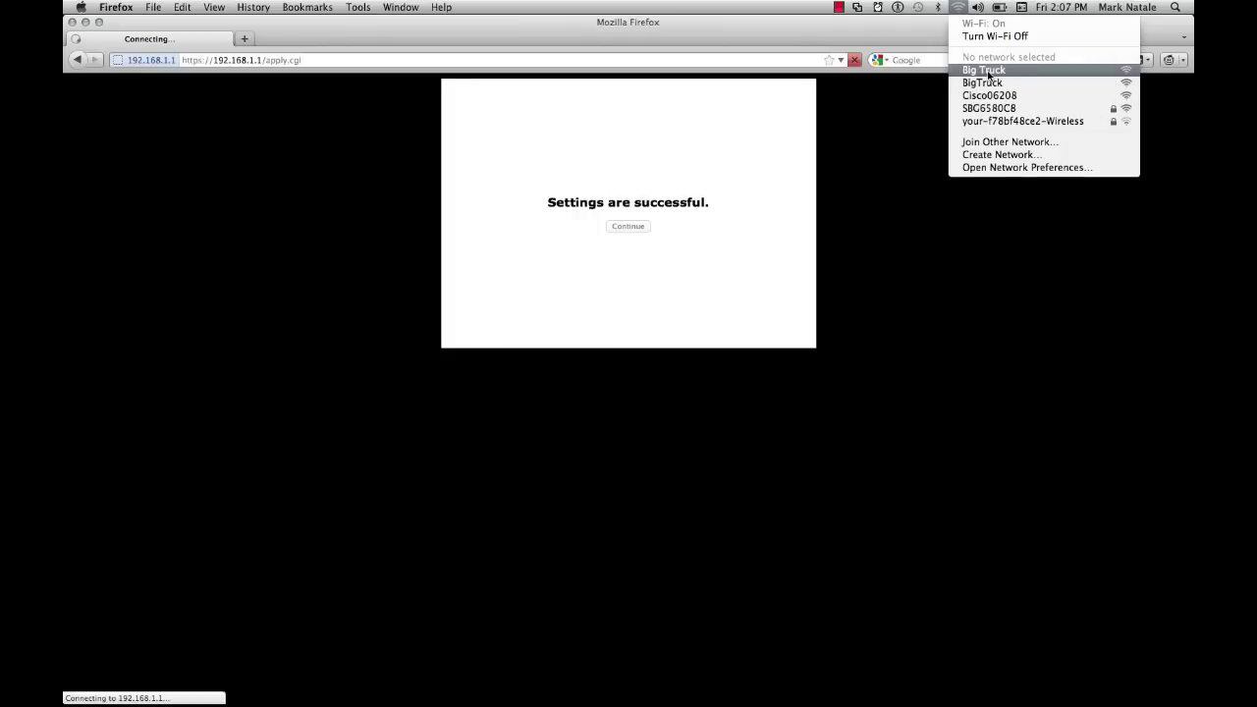
click(984, 71)
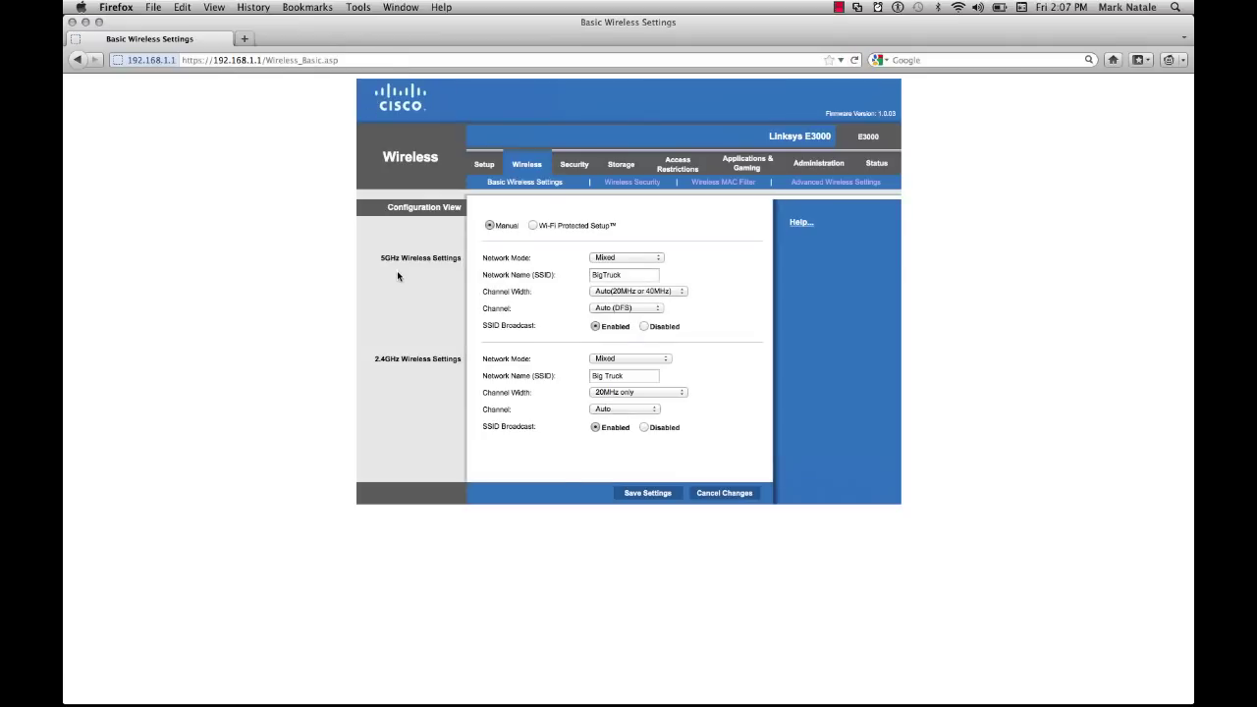
click(625, 186)
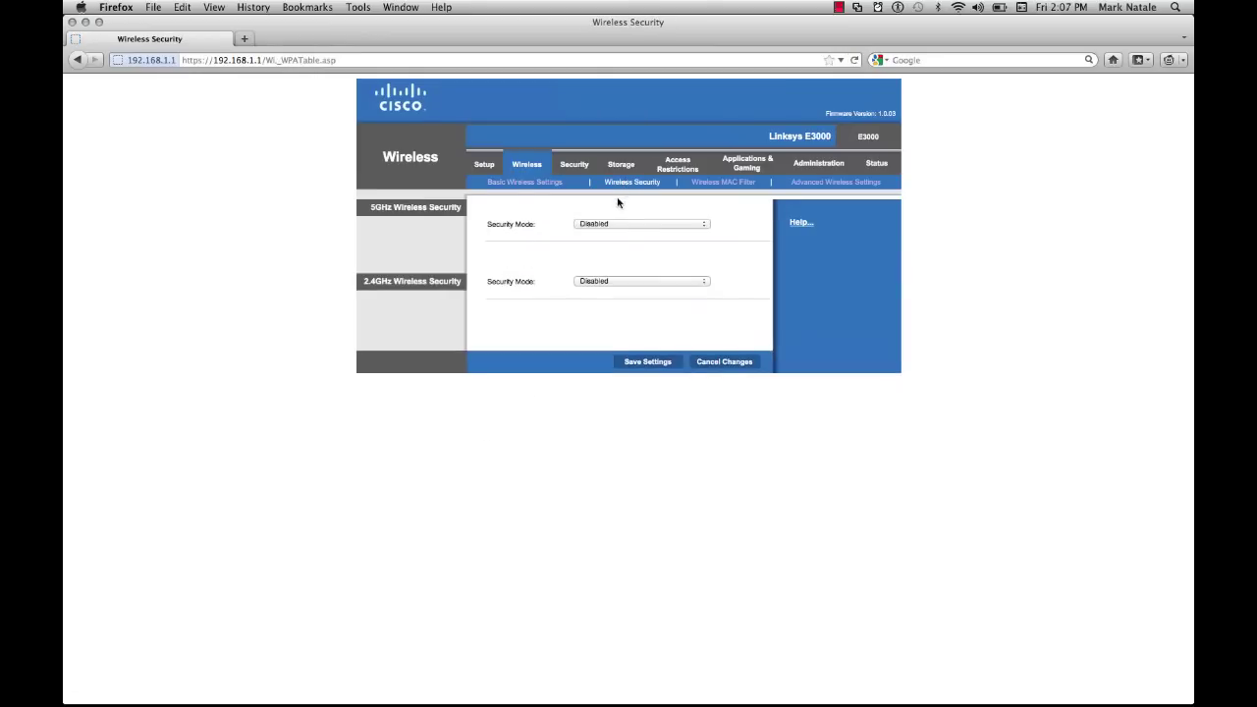
click(959, 8)
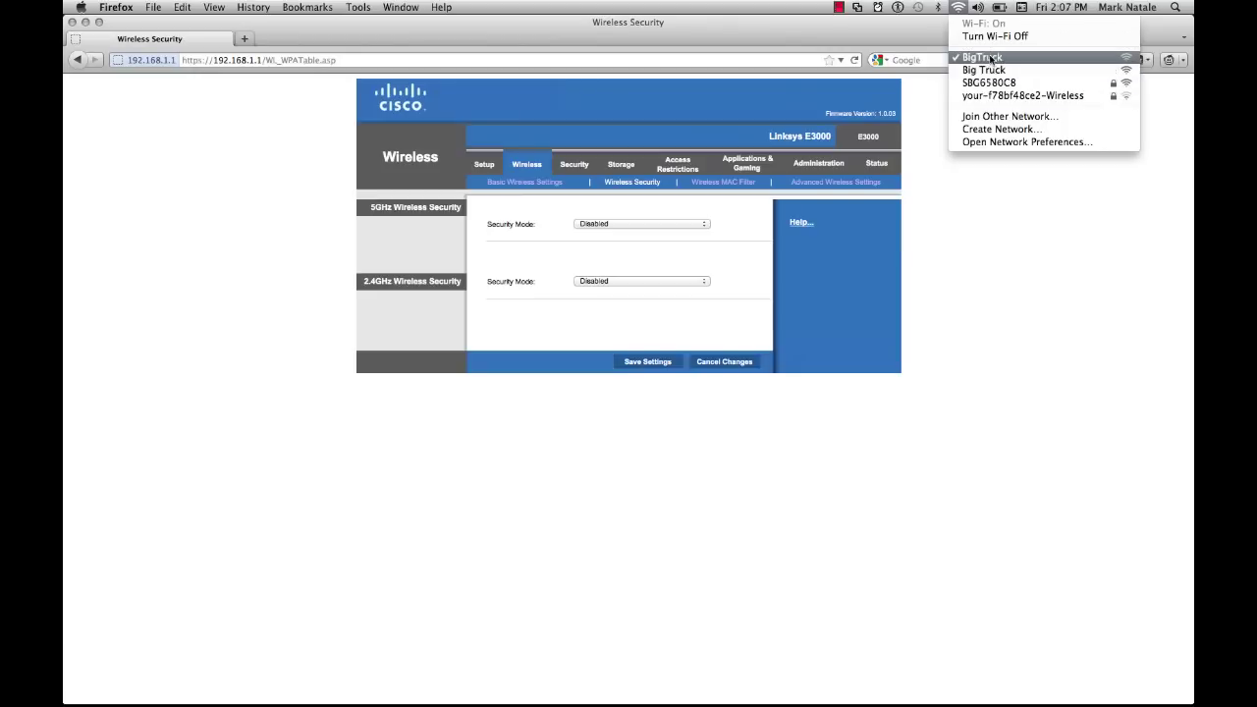
Remove the space so the 2.4GHz SSID reads BigTruck, save, and go to Wireless Security.
click(411, 218)
click(525, 182)
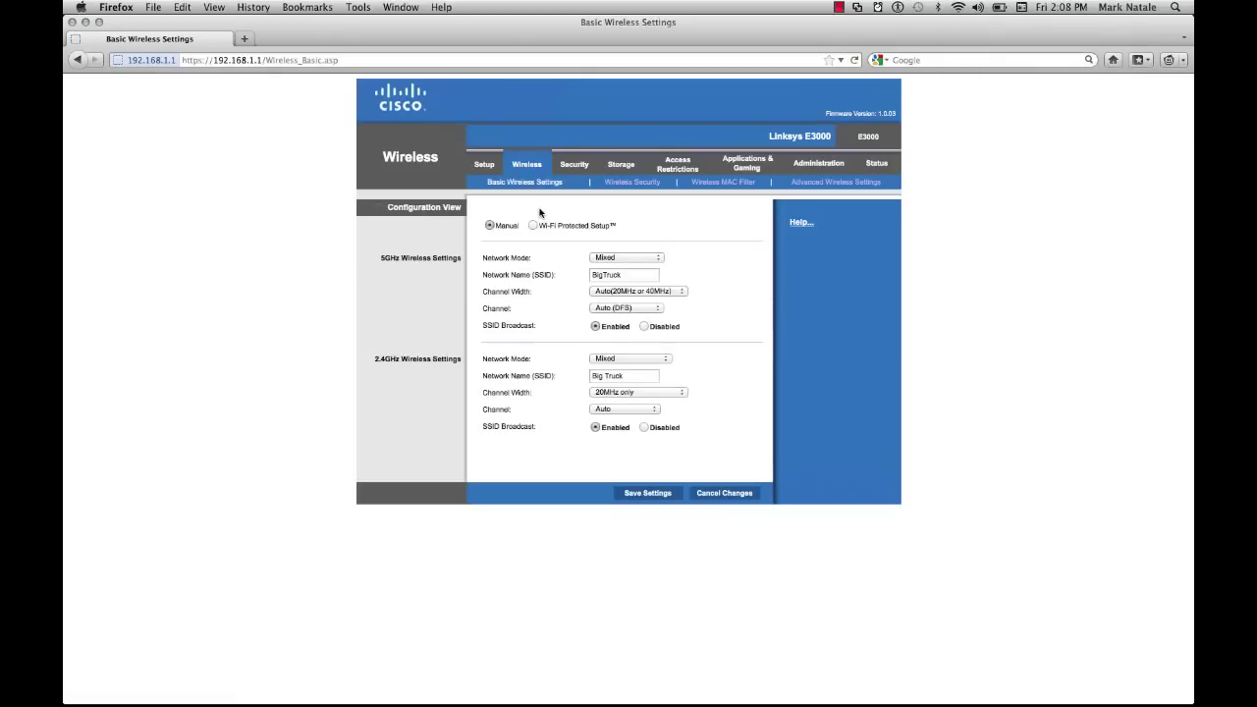
click(606, 375)
key(BackSpace)
click(646, 493)
click(633, 182)
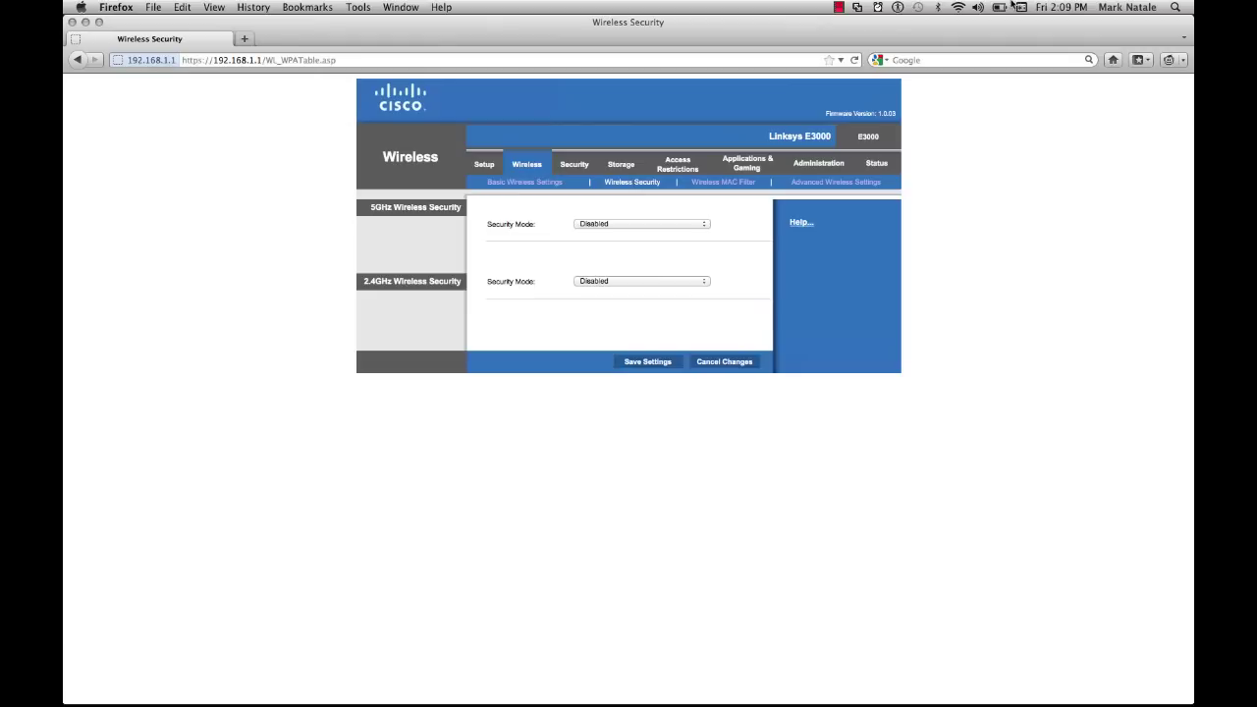
click(958, 7)
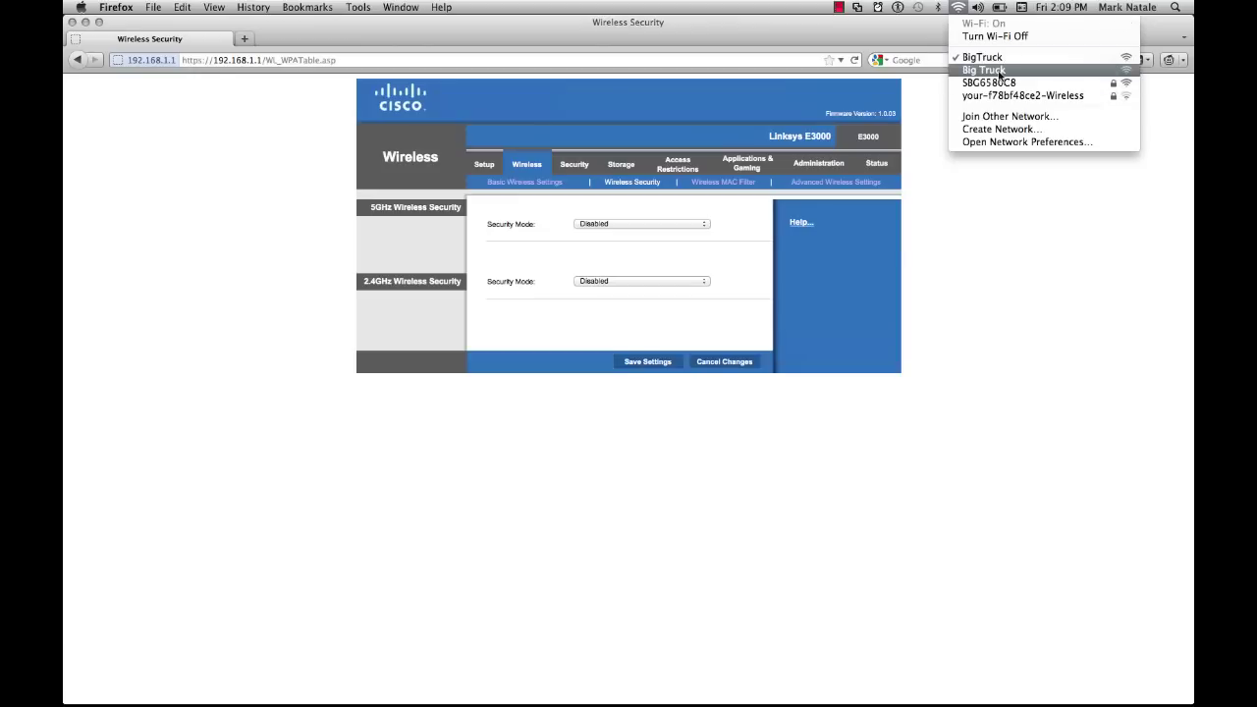
Choose WPA2 Personal as the Security Mode for both 5GHz and 2.4GHz bands.
click(626, 223)
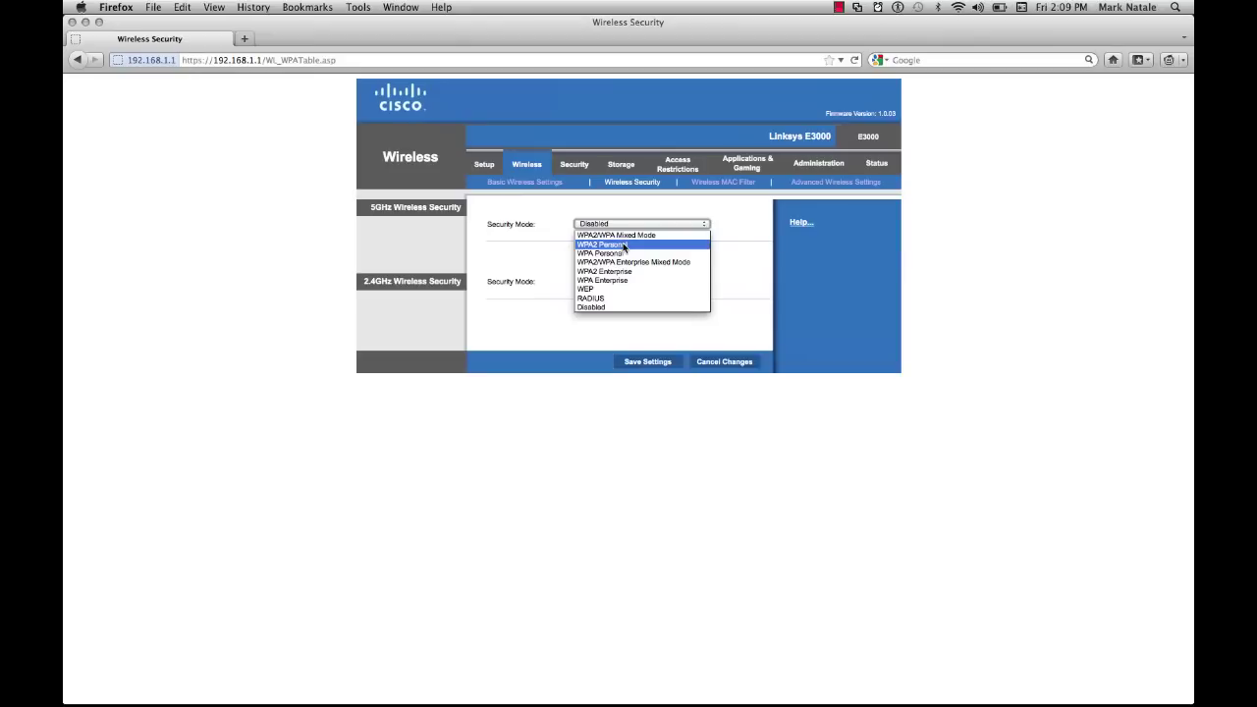
click(623, 245)
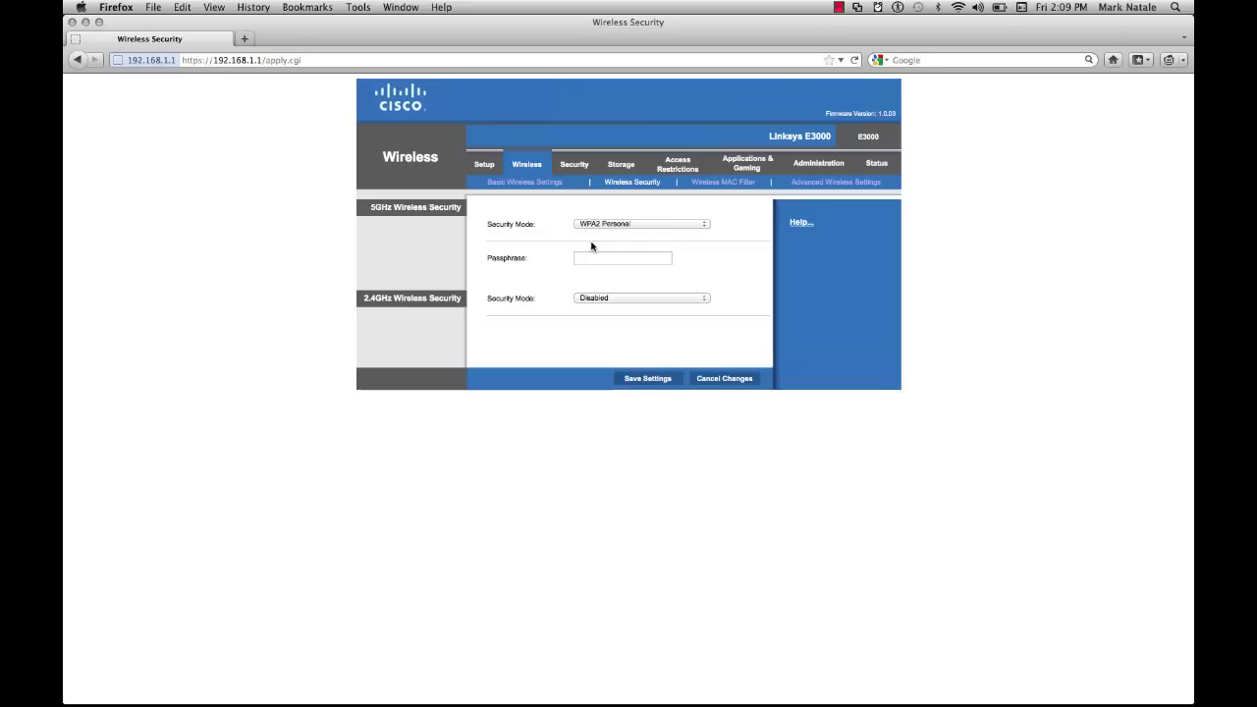
click(582, 256)
click(615, 298)
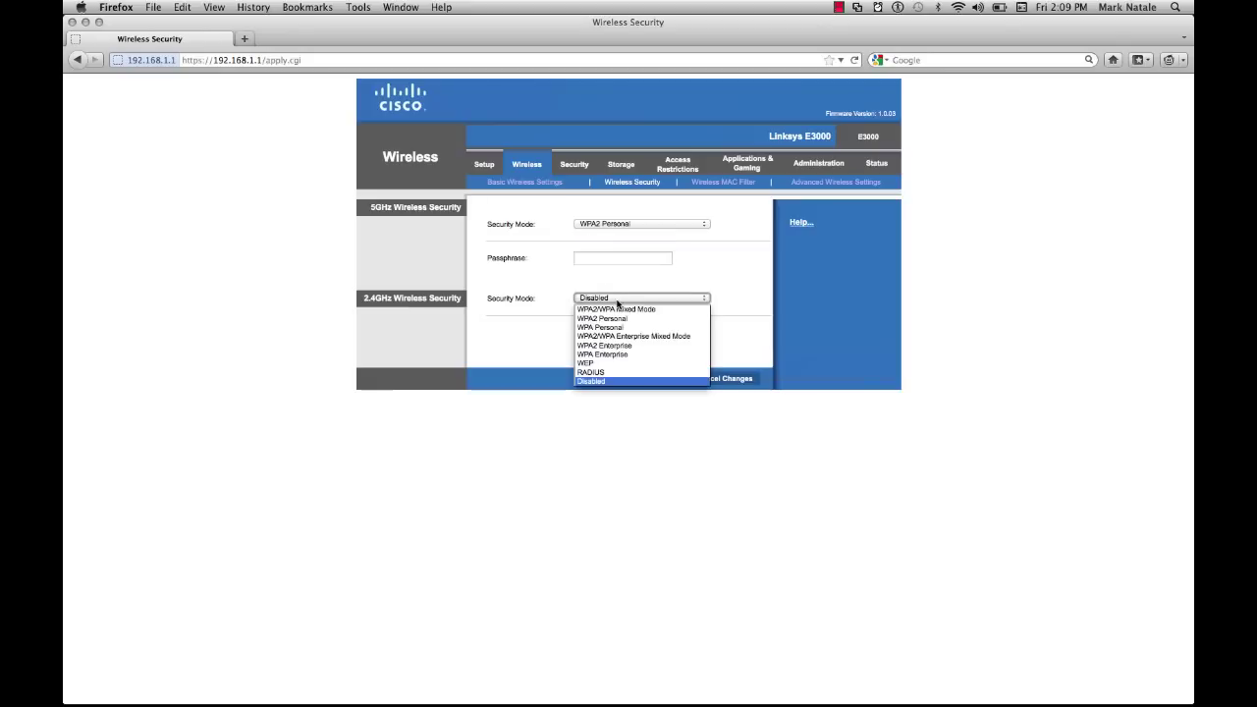
click(619, 319)
click(608, 258)
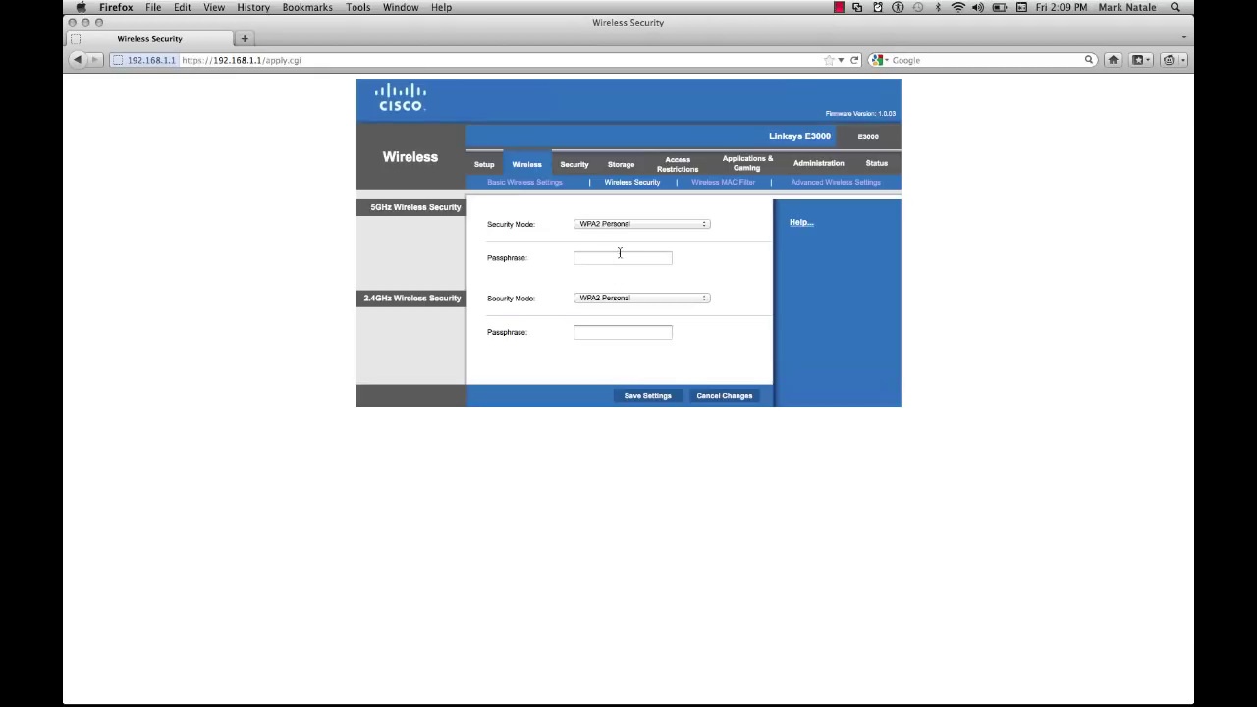
Enter the same WPA2 passphrase in both the 5GHz and 2.4GHz Passphrase fields.
click(619, 254)
key(Tab)
key(Tab)
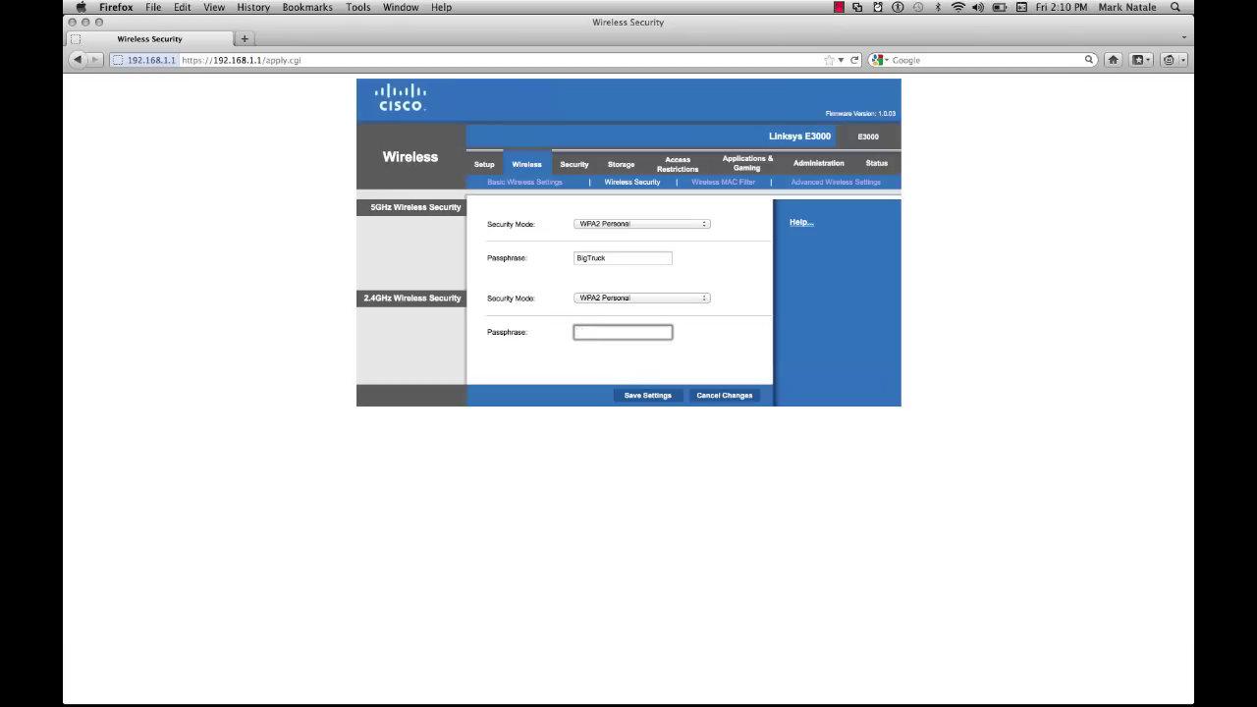
Save WPA2 Personal security on both bands and rejoin the BigTruck Wi-Fi network.
click(661, 400)
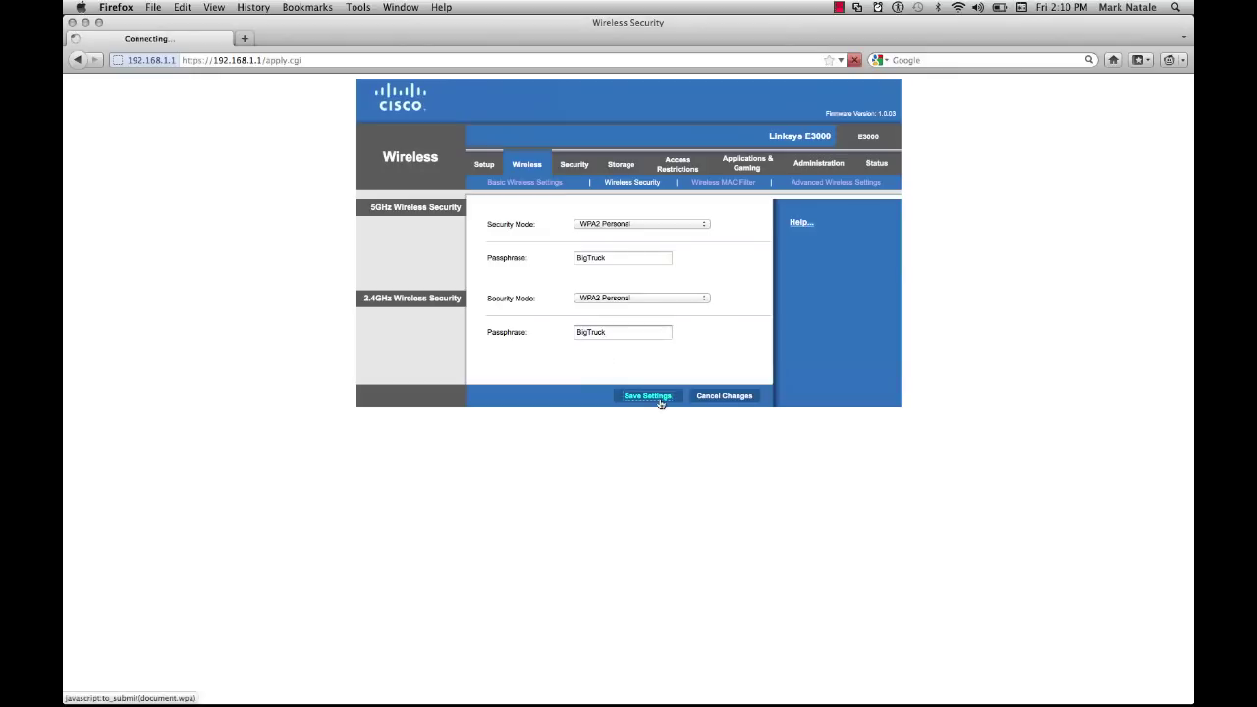
click(957, 6)
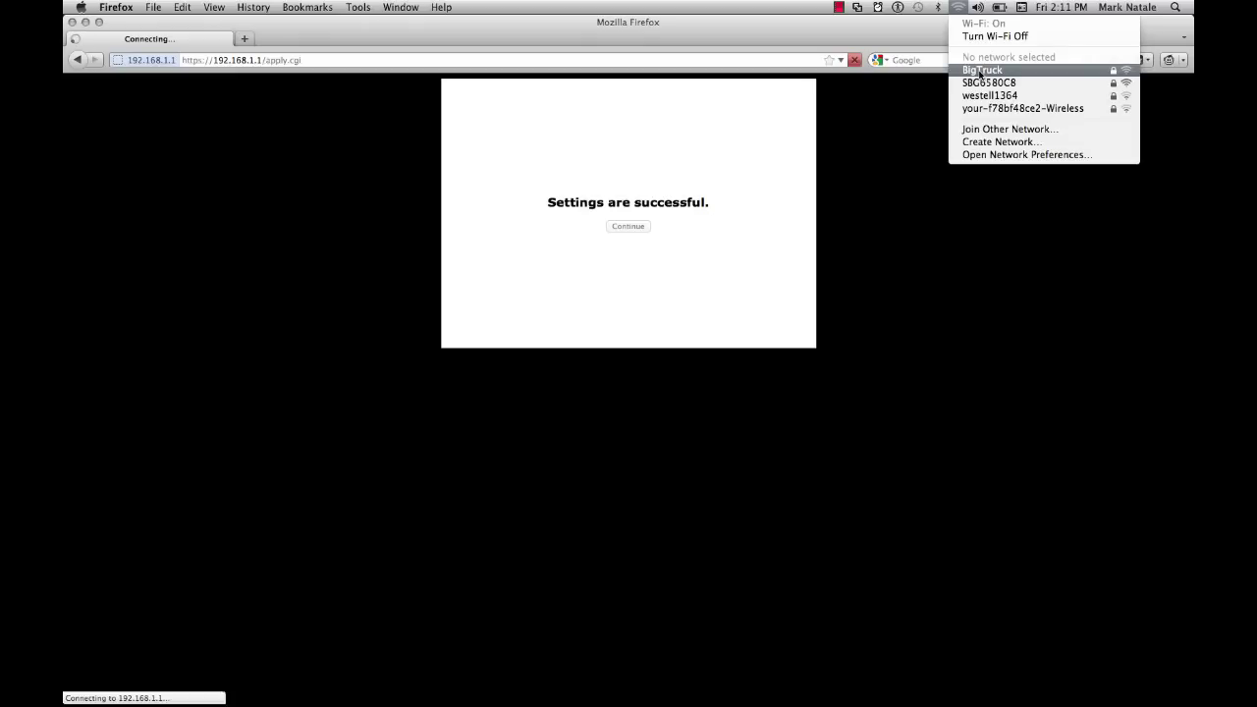
click(980, 71)
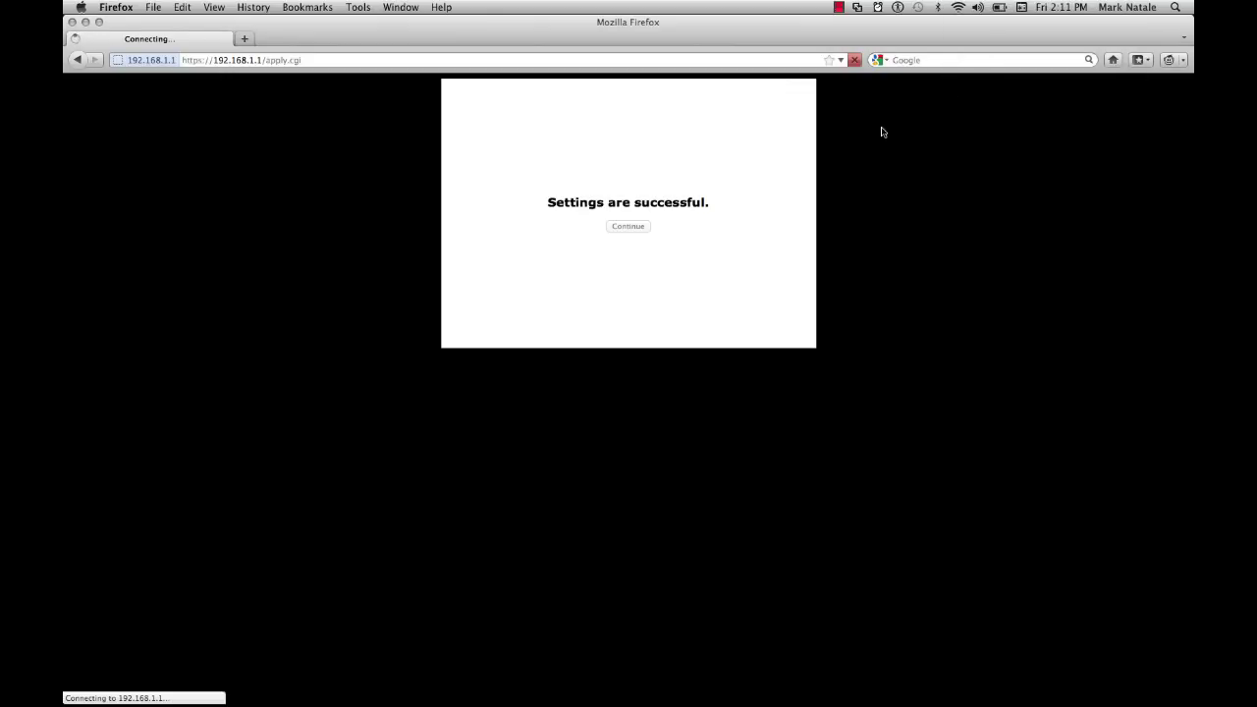
Confirm the Mac is connected to BigTruck, then go to the router's Basic Setup page.
click(960, 8)
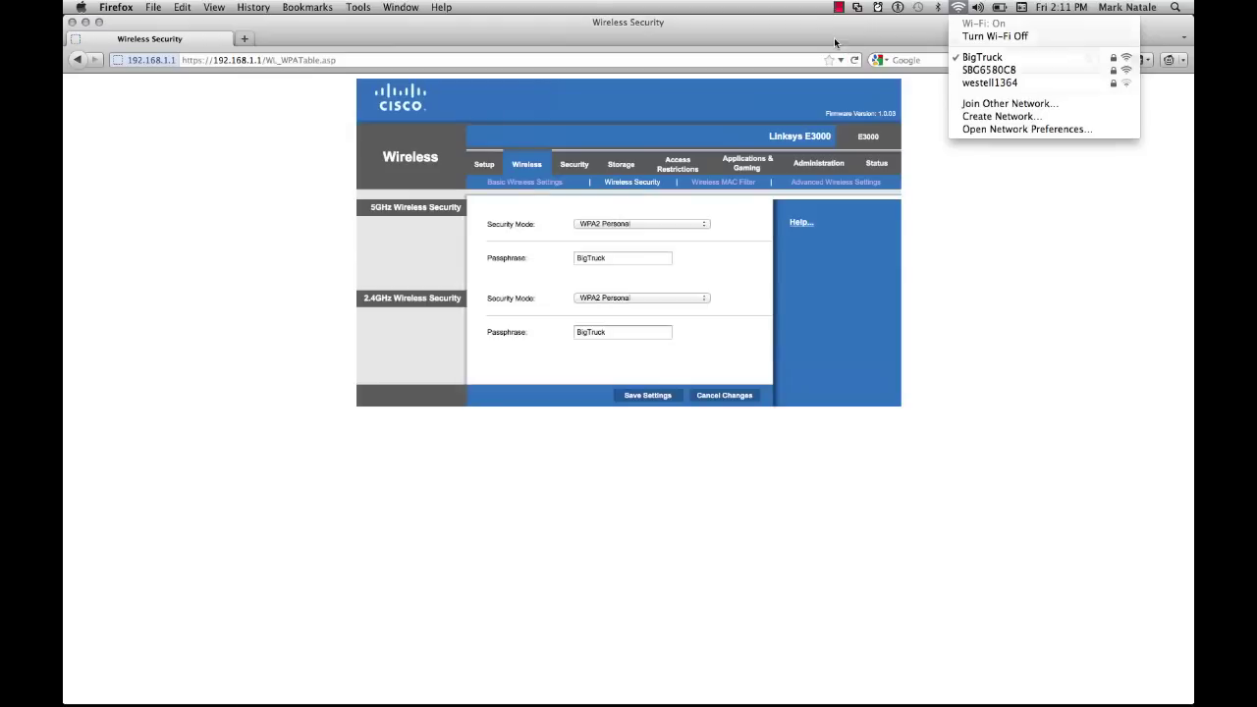
click(835, 42)
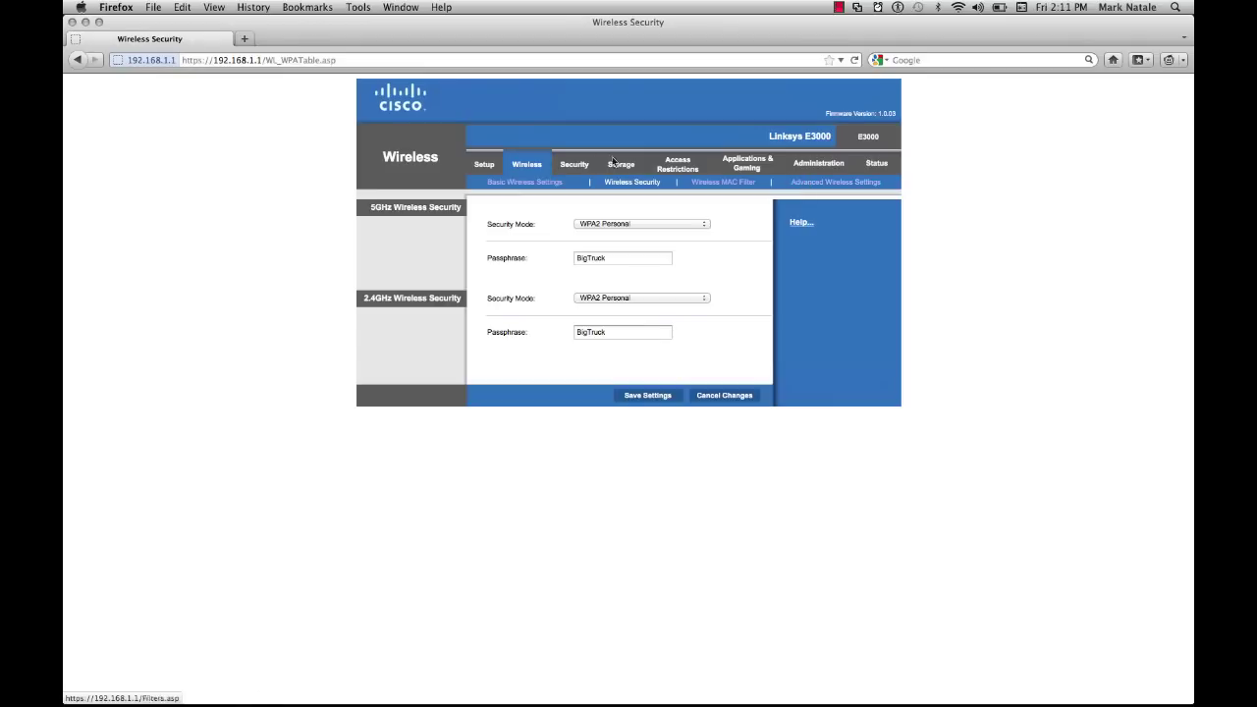
click(485, 167)
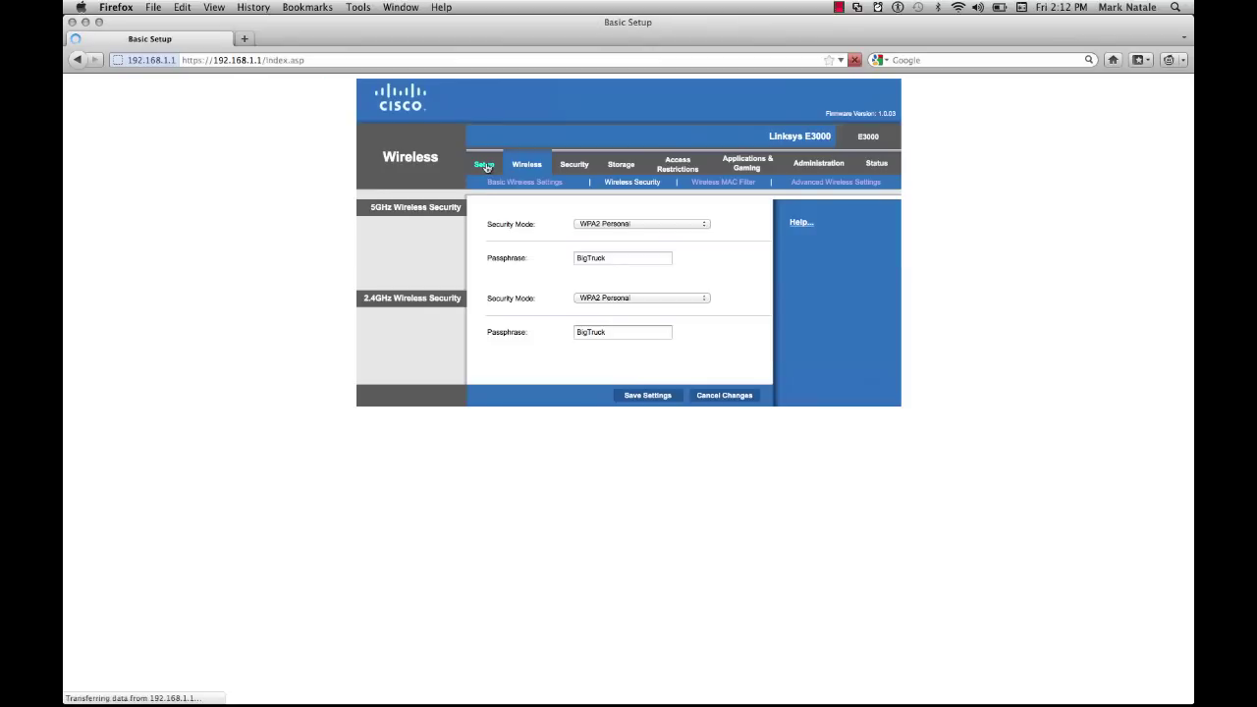
Change the DHCP Maximum Number of Users from 50 to 10.
scroll(644, 280, down, 1)
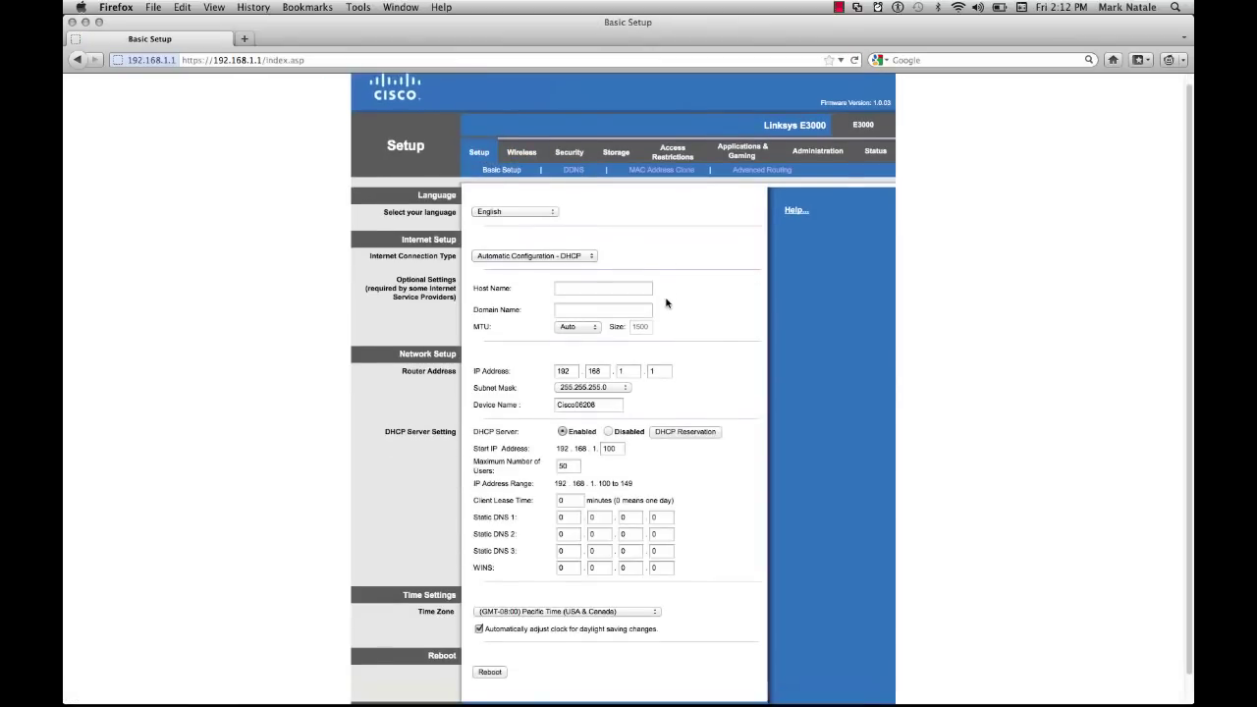
double_click(609, 404)
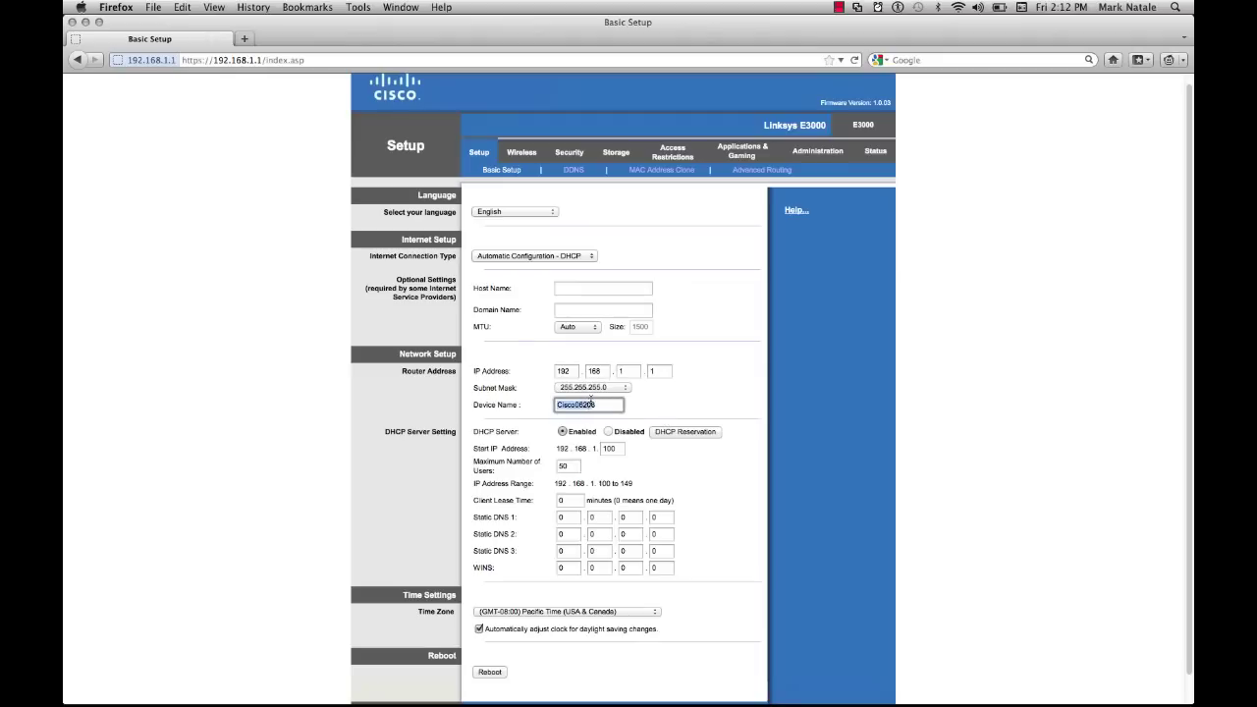
click(513, 440)
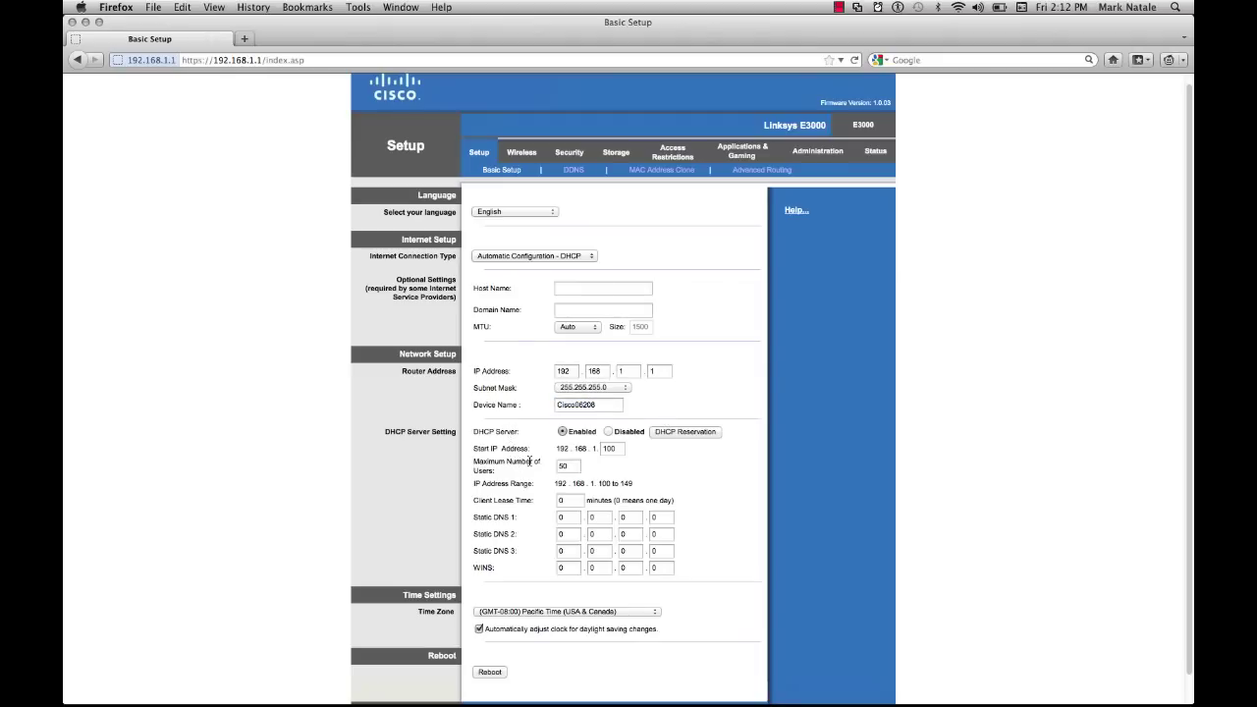
double_click(561, 466)
click(819, 438)
double_click(575, 466)
text(10)
Set the time zone to (GMT-05:00) Eastern Time (USA & Canada) and save the settings.
scroll(517, 462, down, 1)
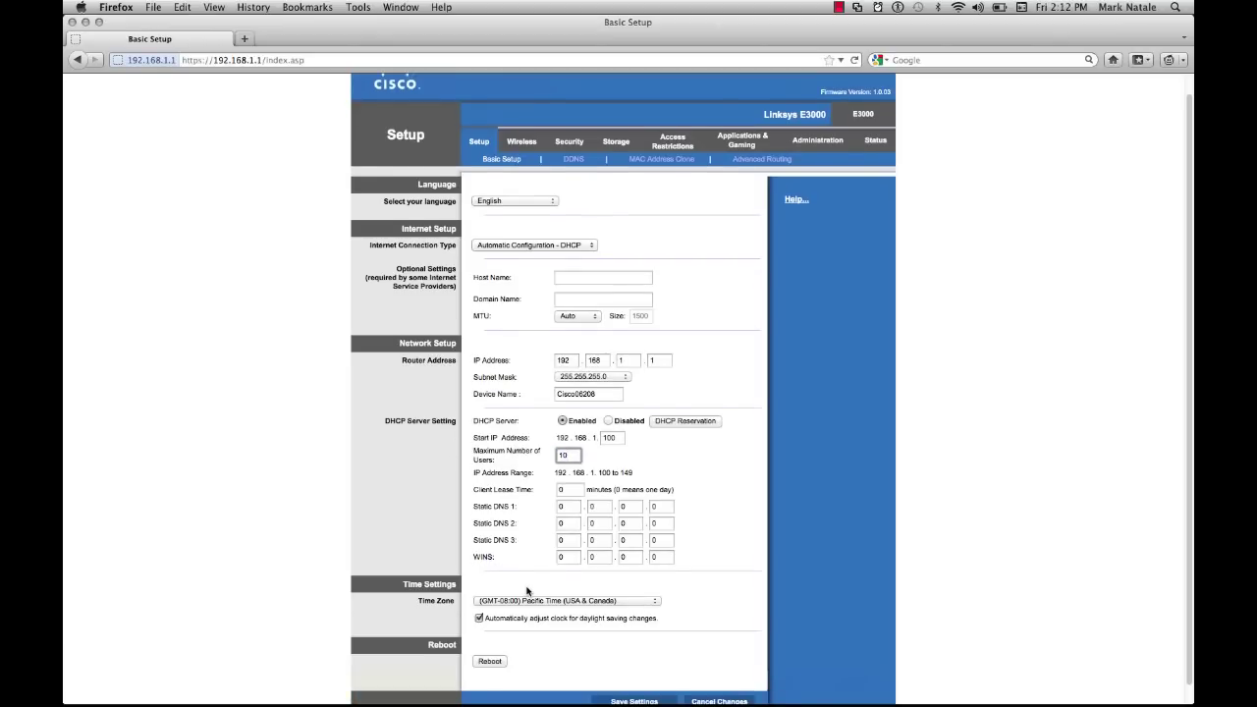
click(536, 601)
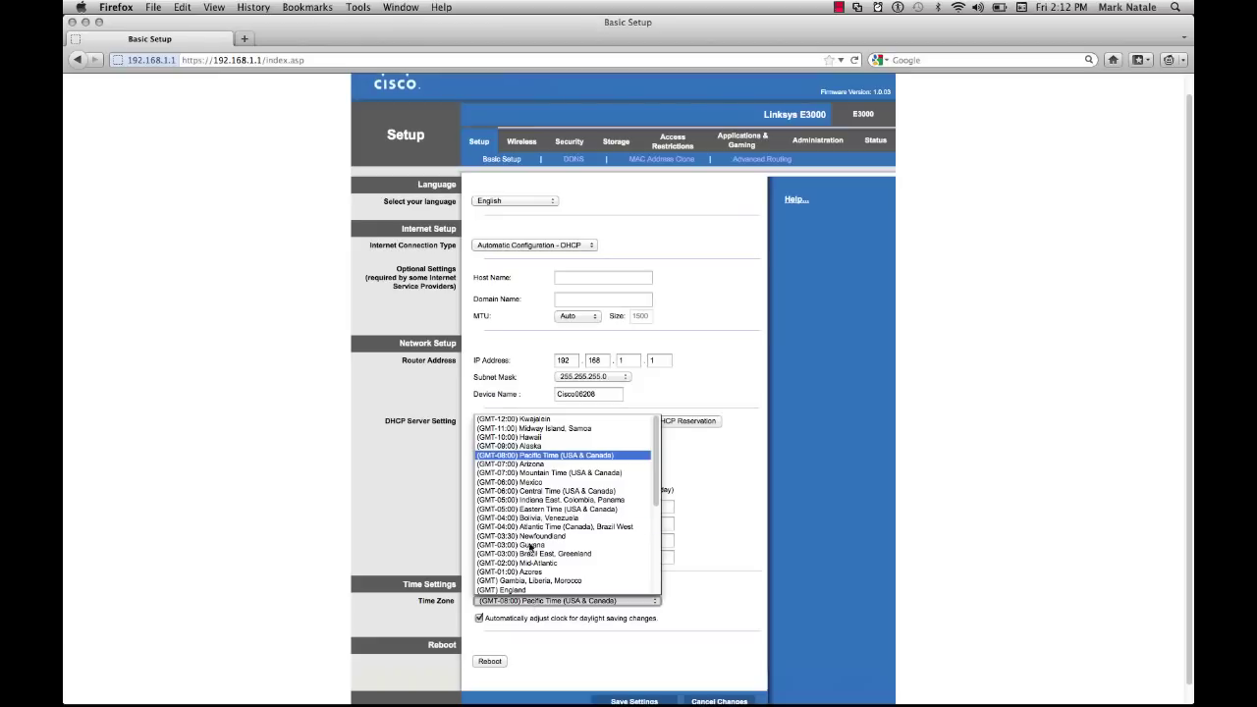
click(540, 510)
scroll(909, 511, down, 1)
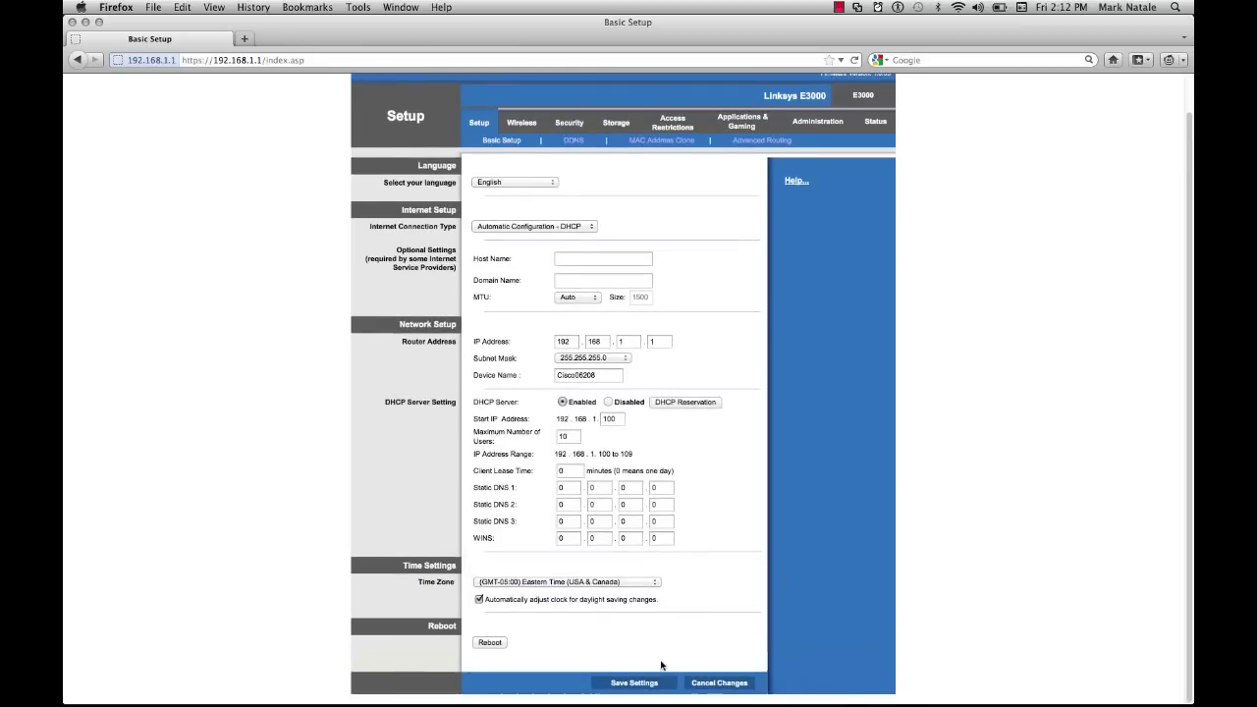
click(634, 683)
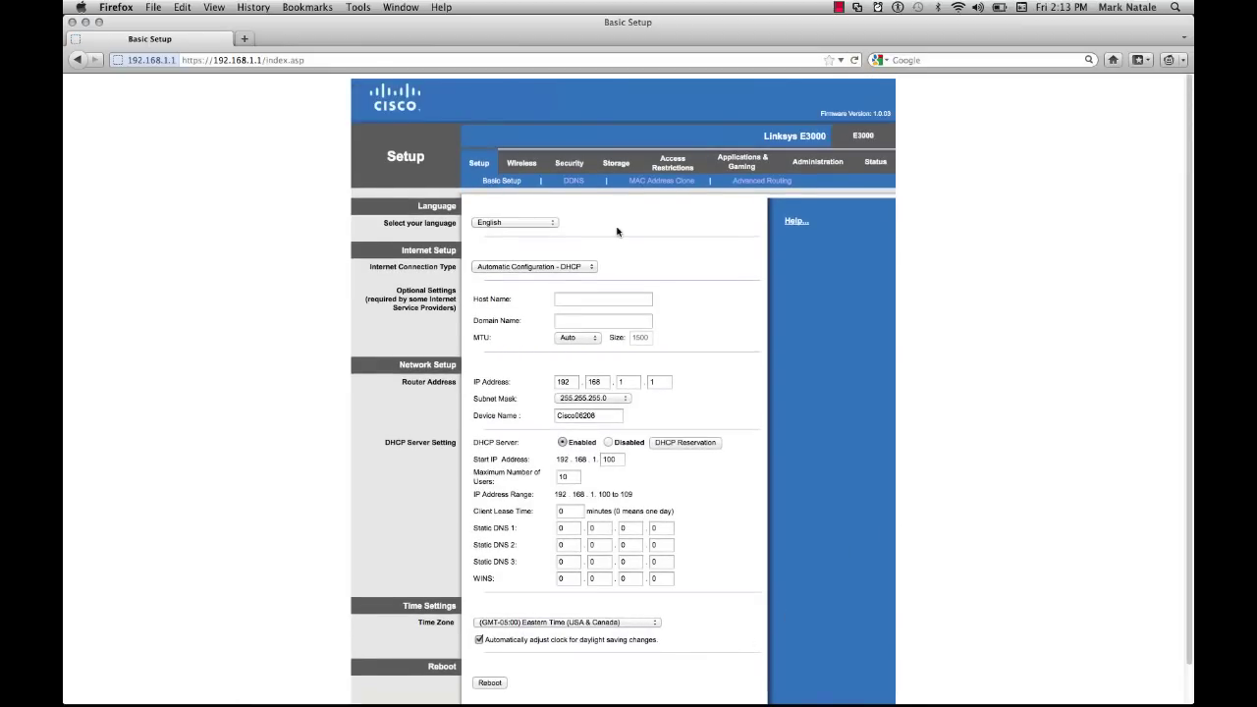
Review the Access Restrictions URL and keyword blocking fields, then view Single Port Forwarding under Applications & Gaming.
click(676, 165)
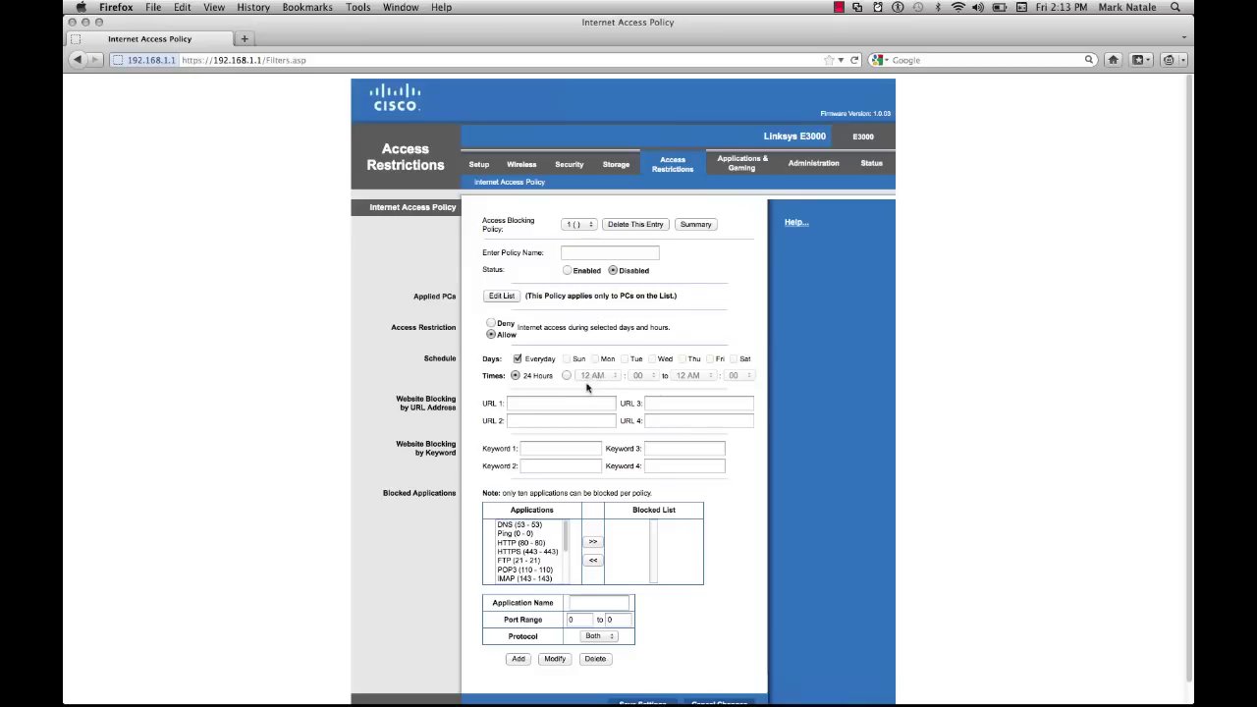
click(517, 403)
click(534, 449)
scroll(533, 450, down, 1)
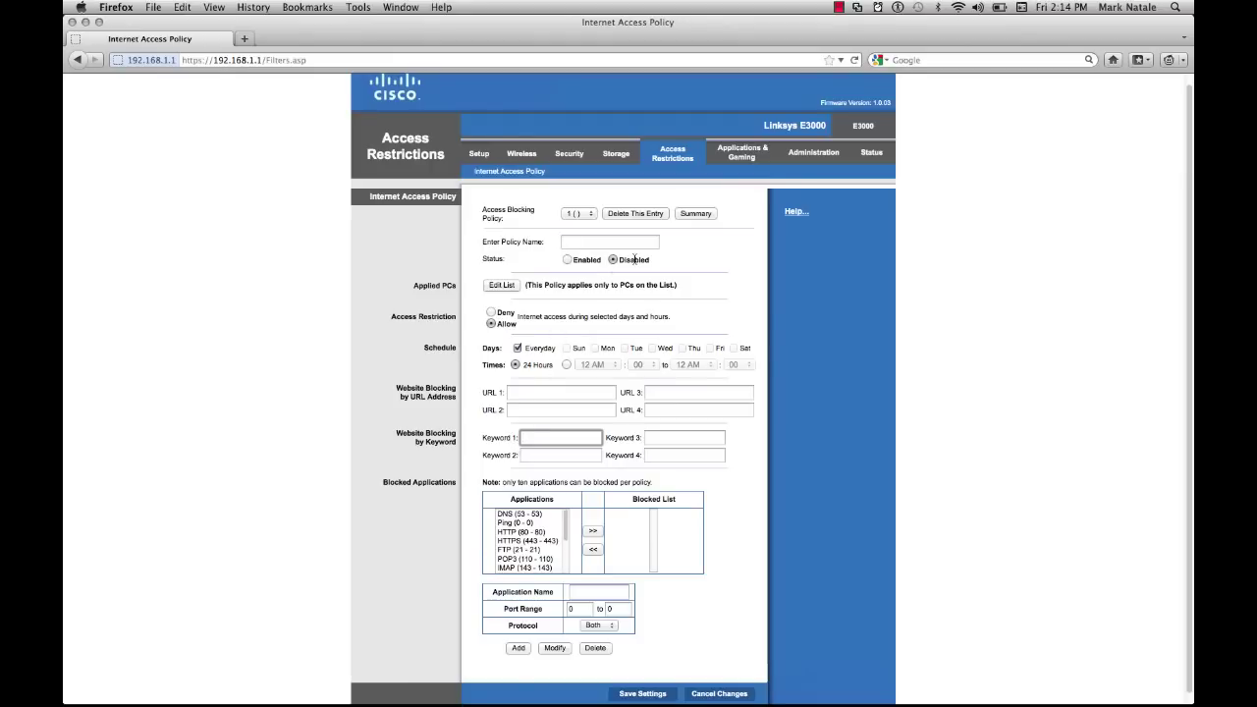
click(732, 157)
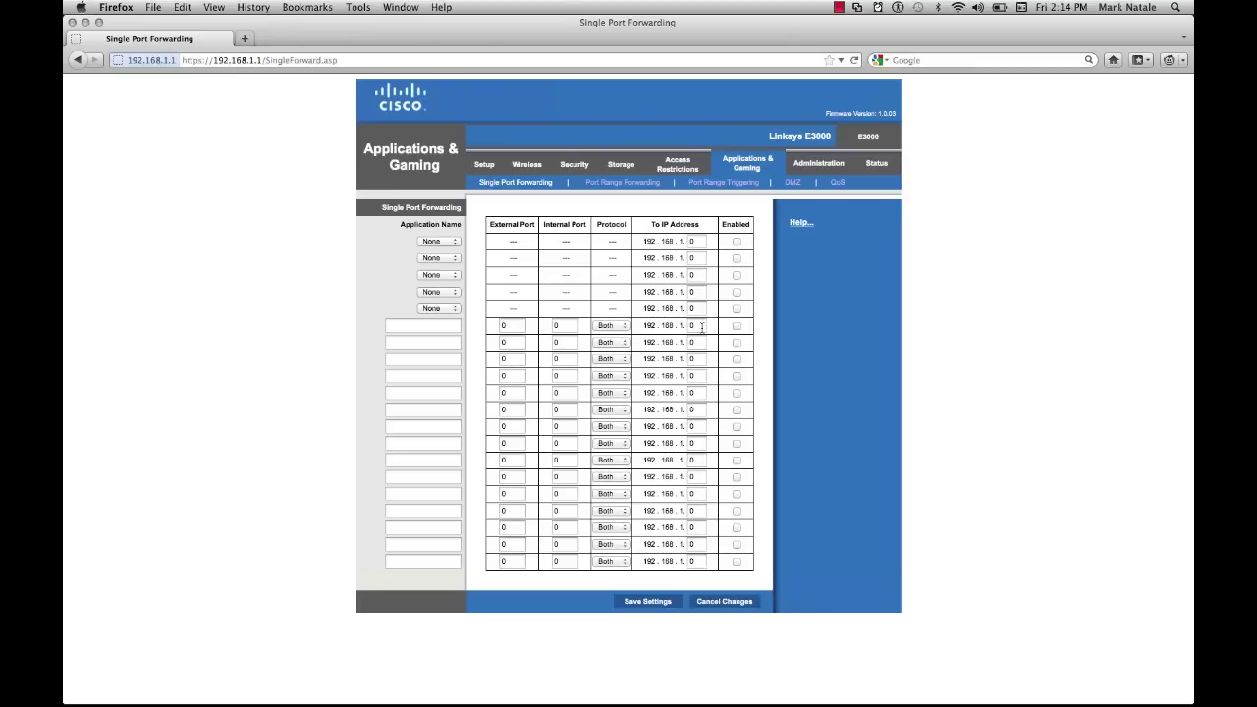
click(521, 326)
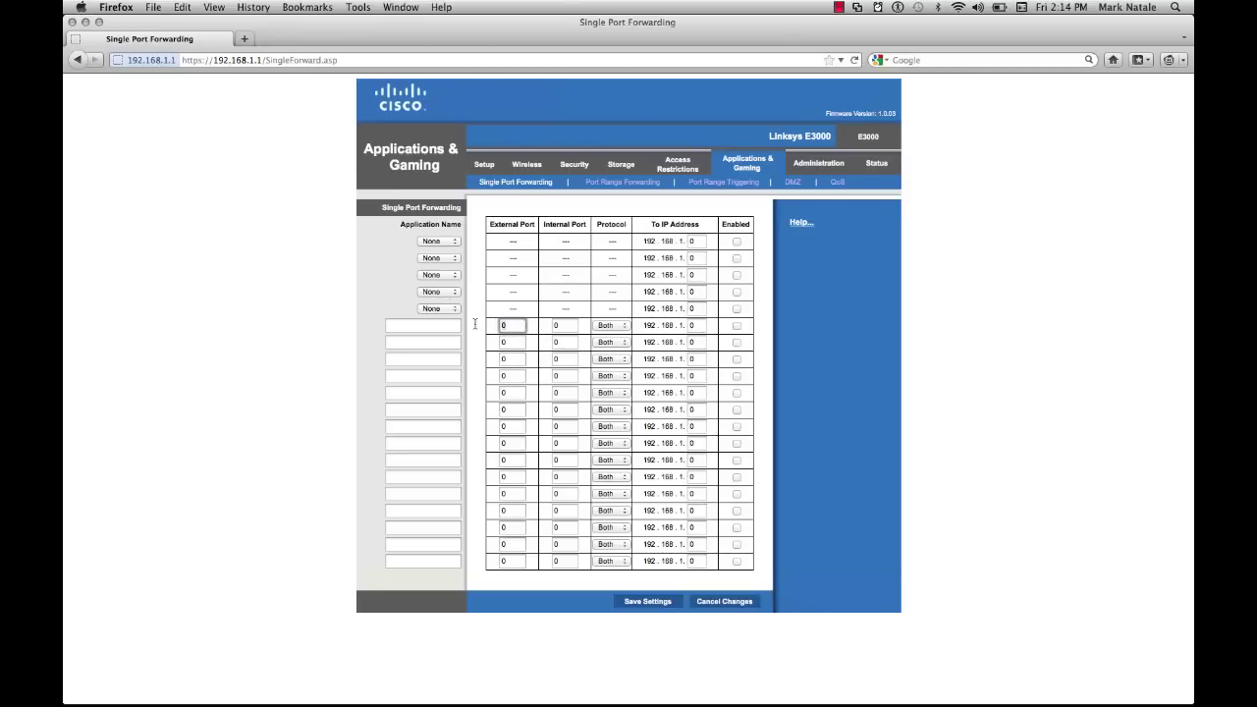
click(617, 326)
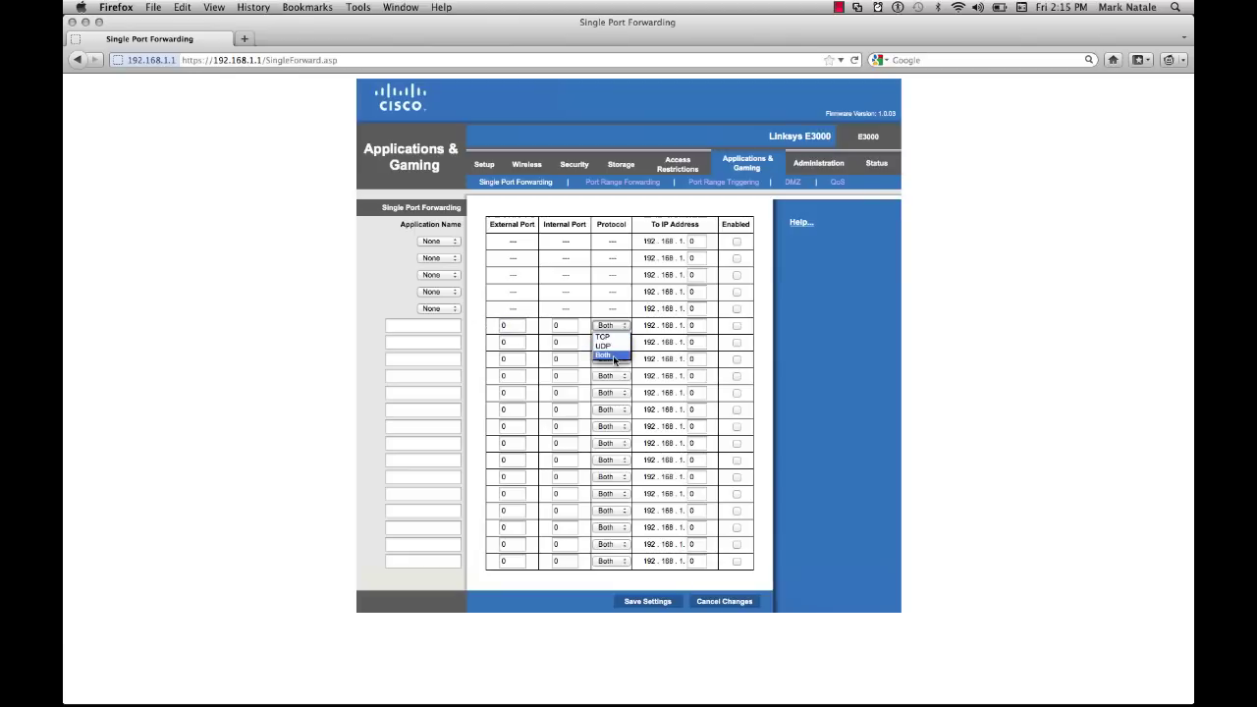
click(613, 332)
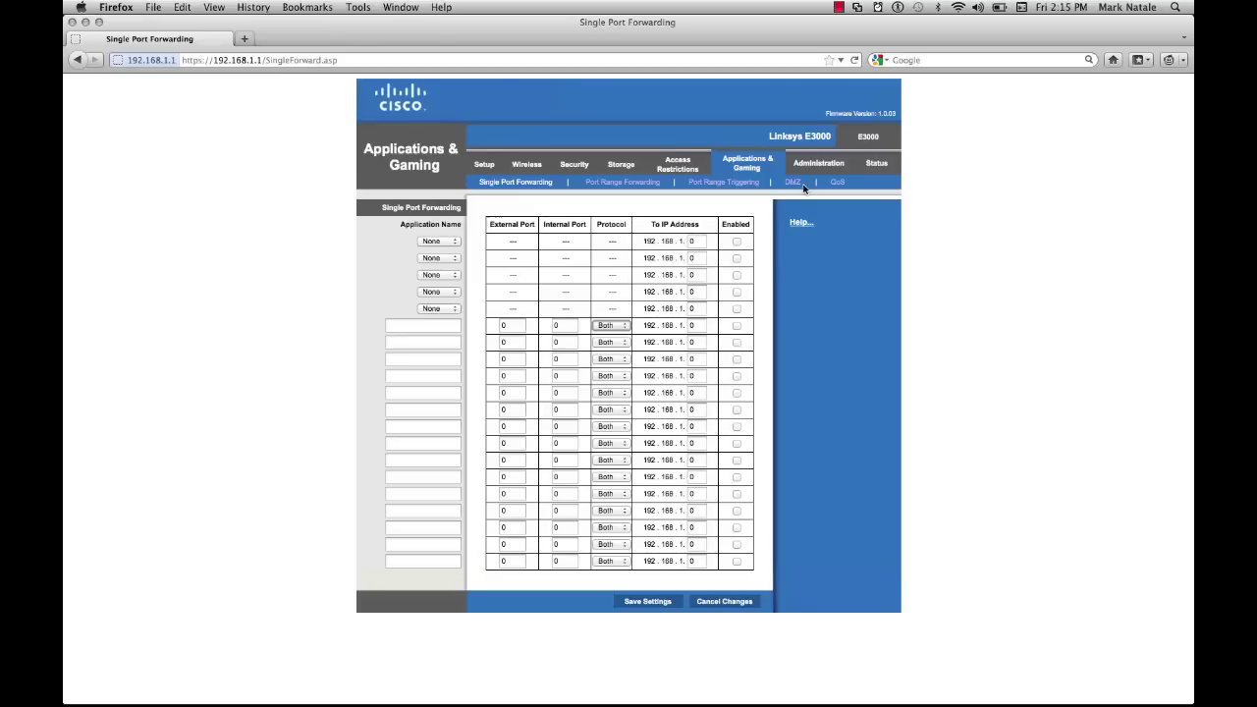
Show the DMZ page under Applications & Gaming, currently Disabled with destination IP 192.168.1.0.
click(797, 184)
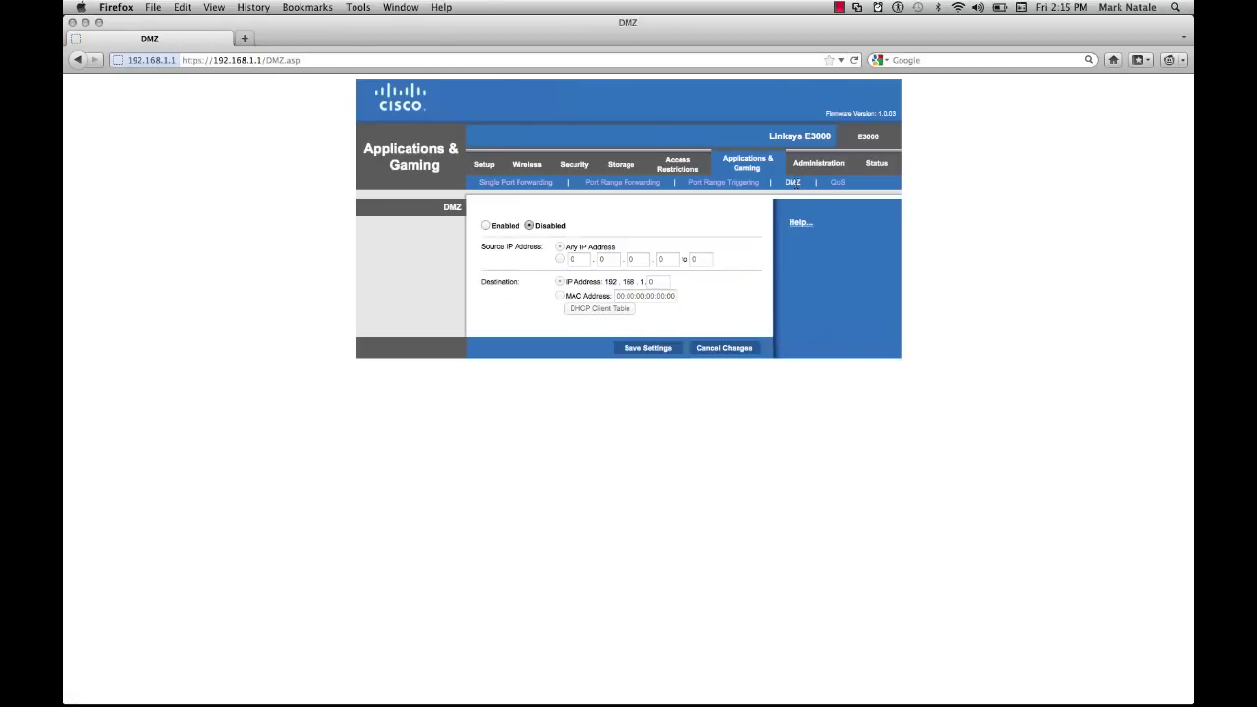